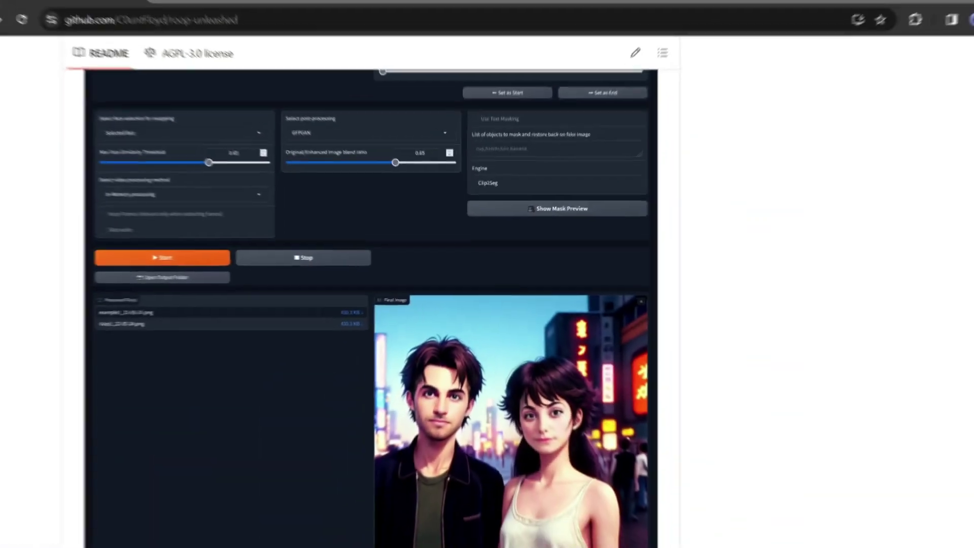
Close the Colab notebook tab and download the roop-unleashed repository as a ZIP
scroll(302, 421, down, 4)
scroll(302, 421, up, 10)
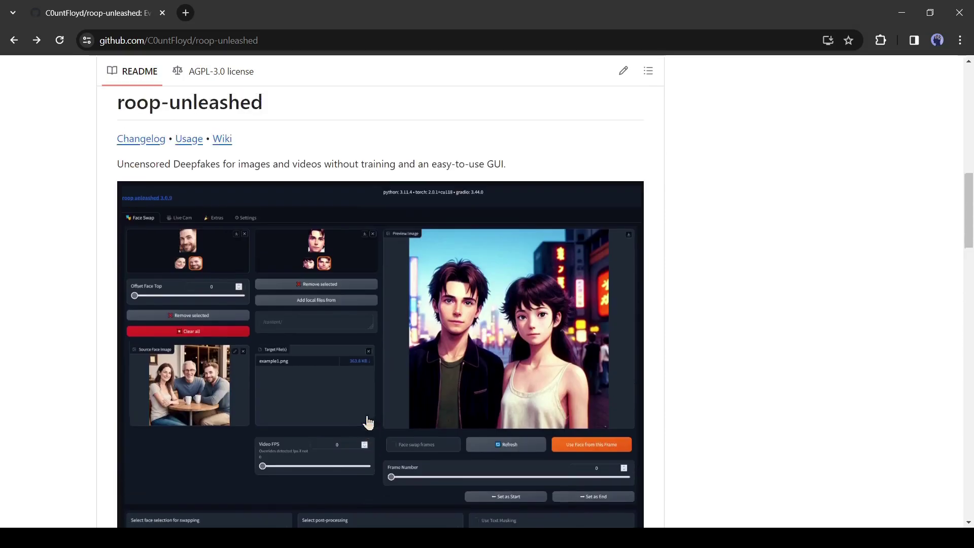
drag(119, 224, 257, 219)
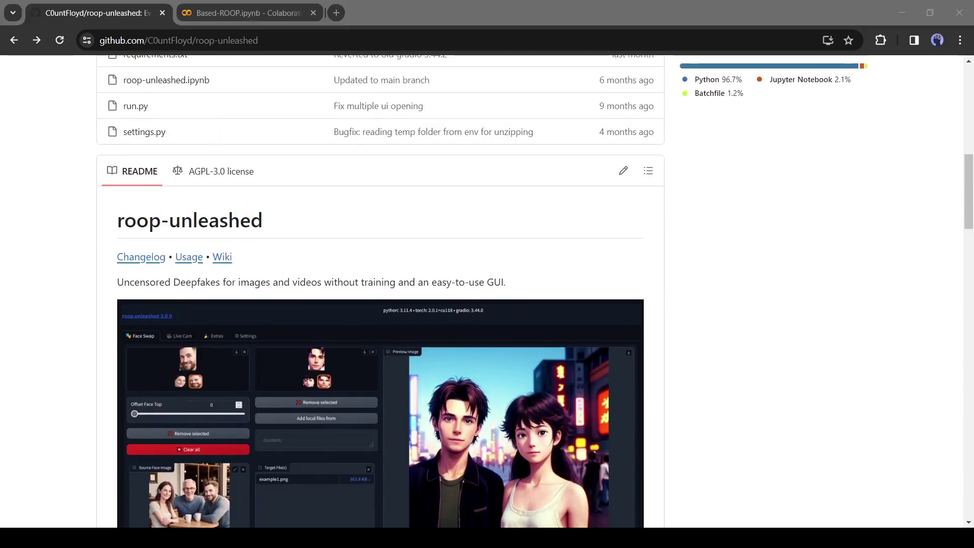
scroll(389, 287, down, 10)
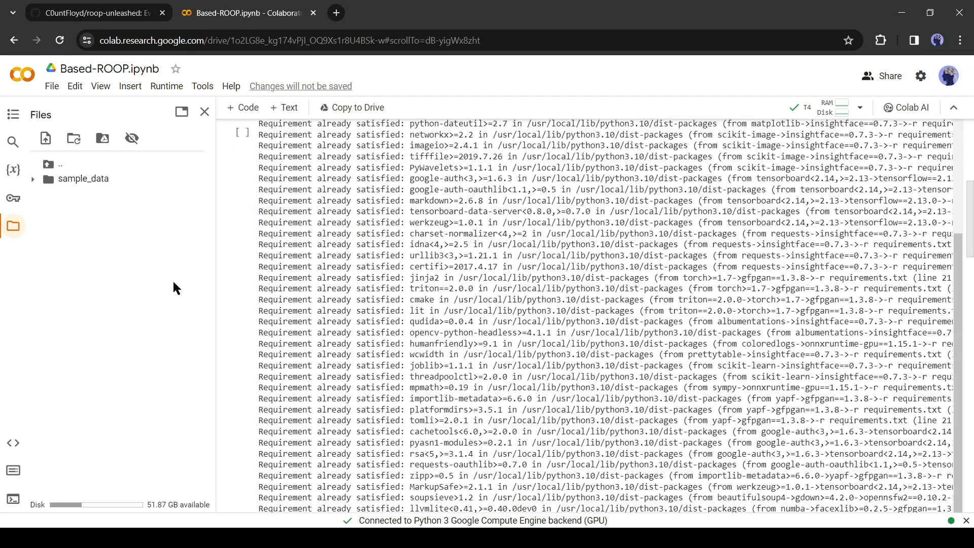
click(313, 13)
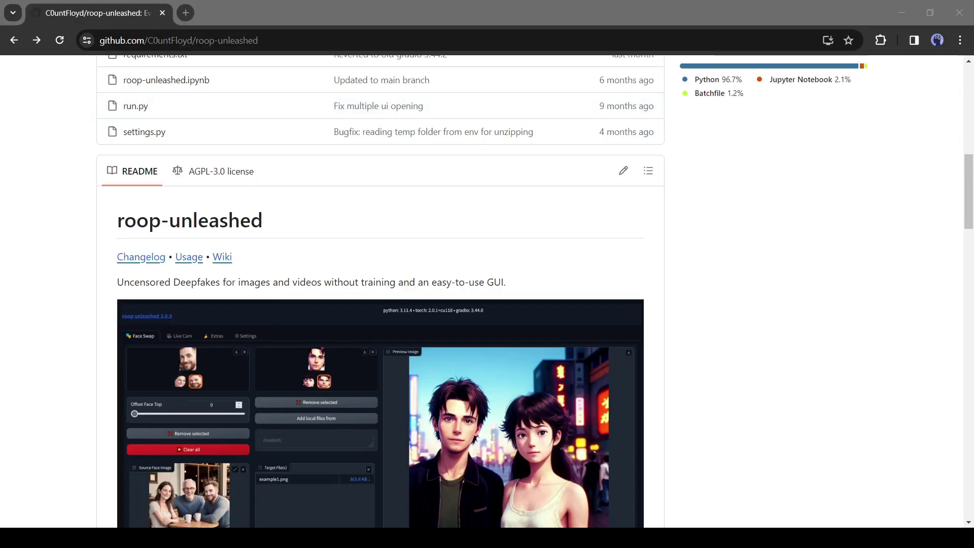
scroll(515, 311, up, 10)
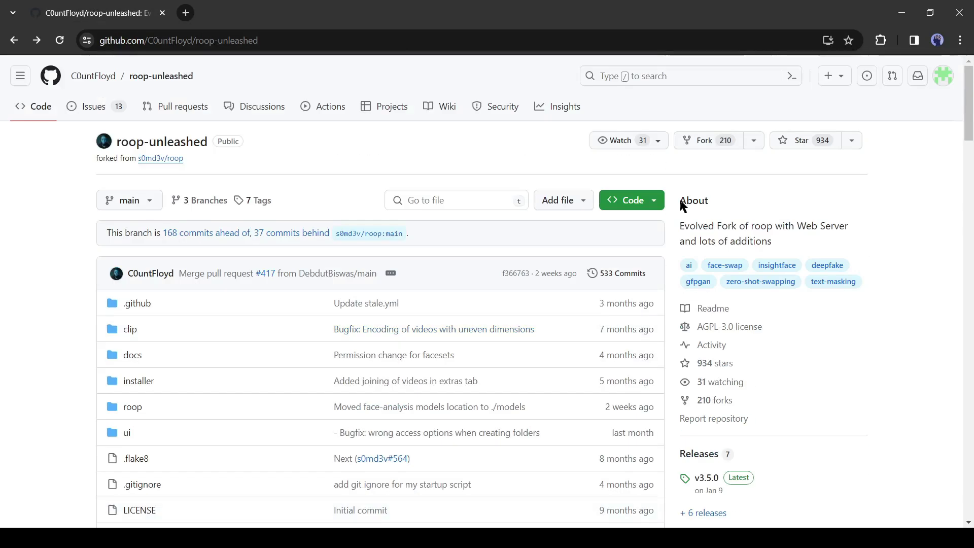
click(655, 201)
click(492, 403)
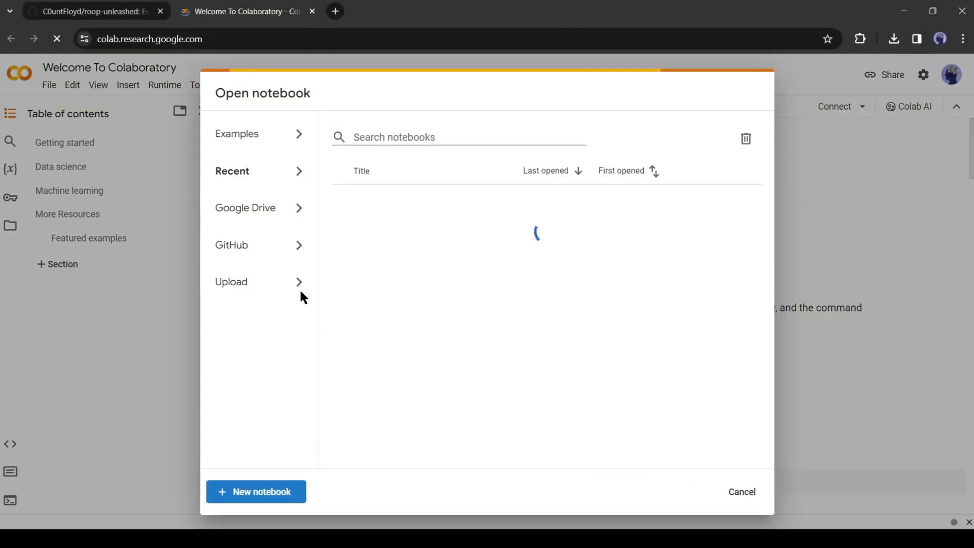
Back on the roop-unleashed repository, load the source face image and start the face swap
click(130, 10)
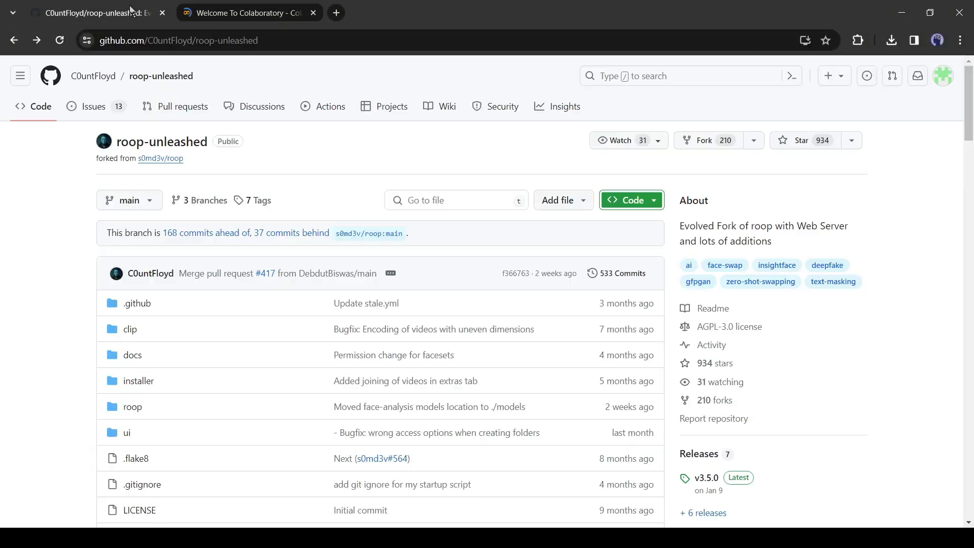
scroll(263, 327, down, 20)
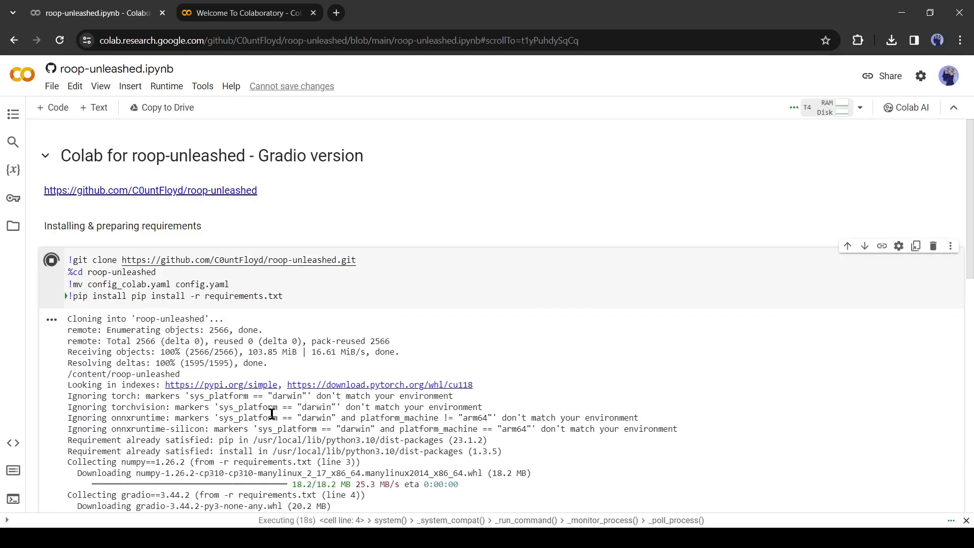
scroll(193, 501, down, 6)
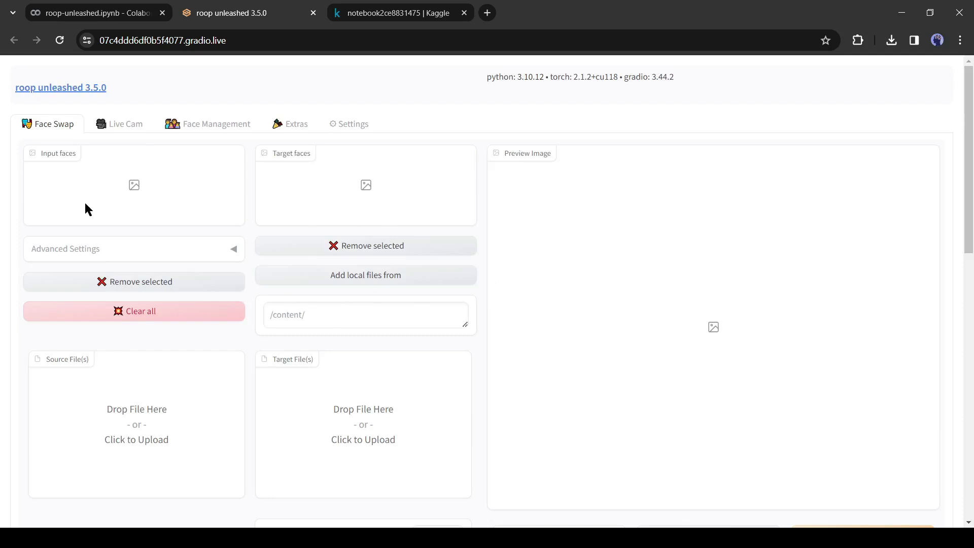
drag(84, 201, 66, 314)
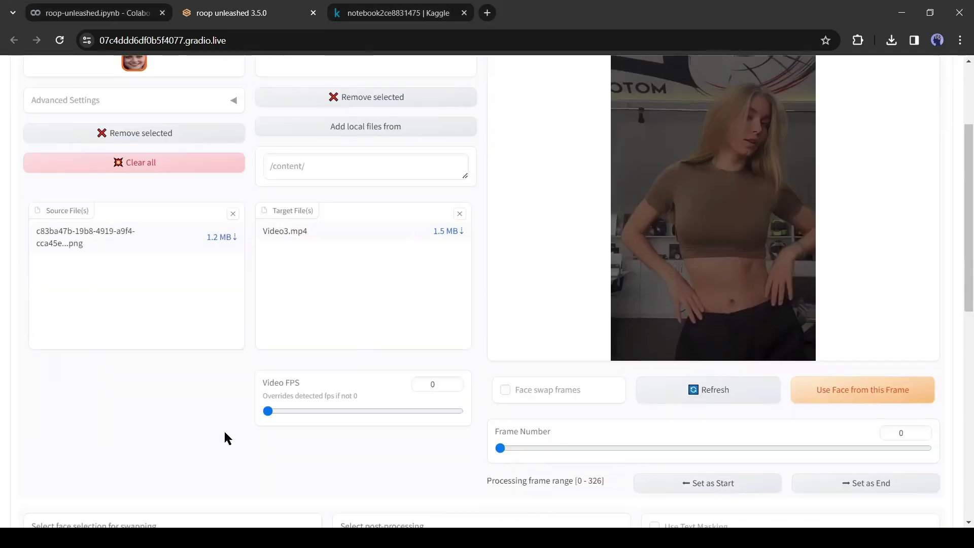
scroll(443, 254, down, 10)
click(443, 192)
scroll(304, 254, down, 5)
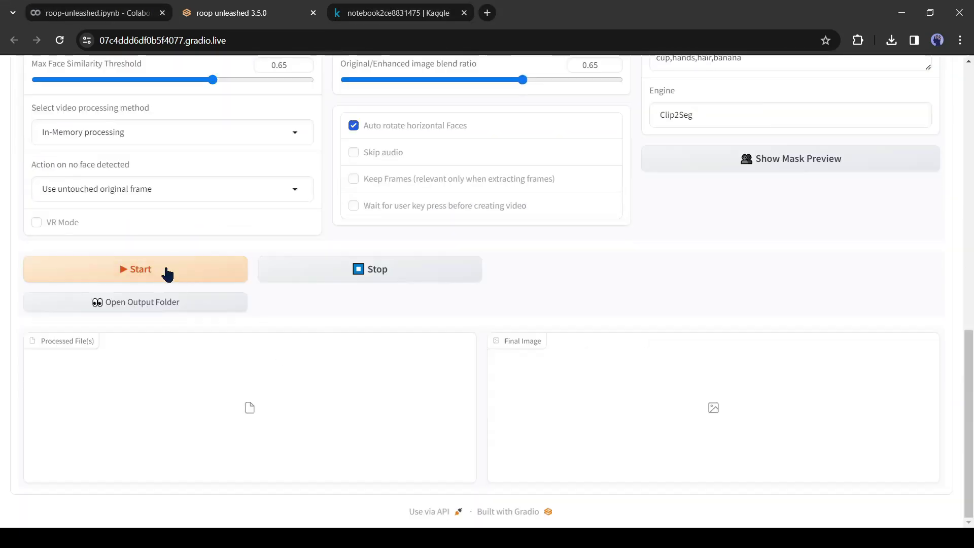
click(165, 271)
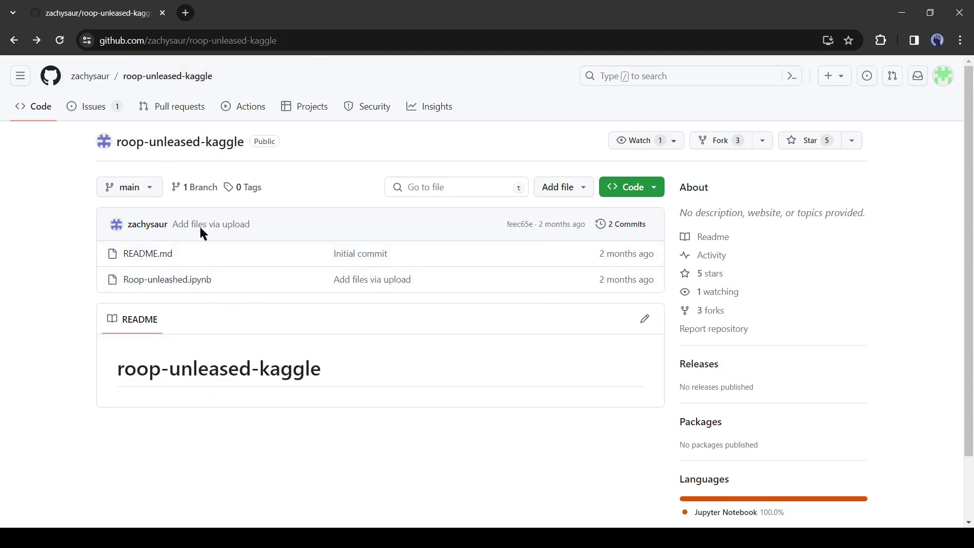
Open Roop-unleashed.ipynb in the roop-unleased-kaggle repo and download the raw file
click(163, 280)
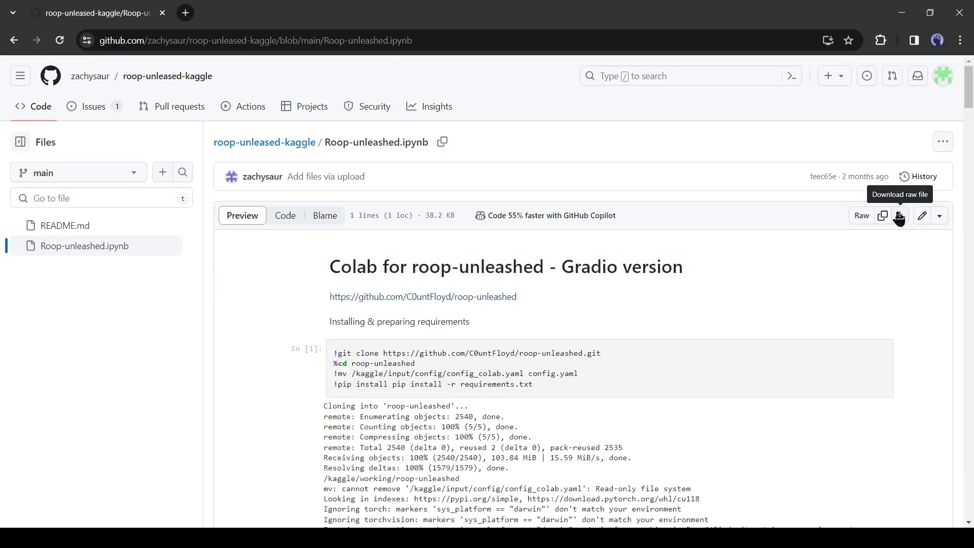
click(899, 216)
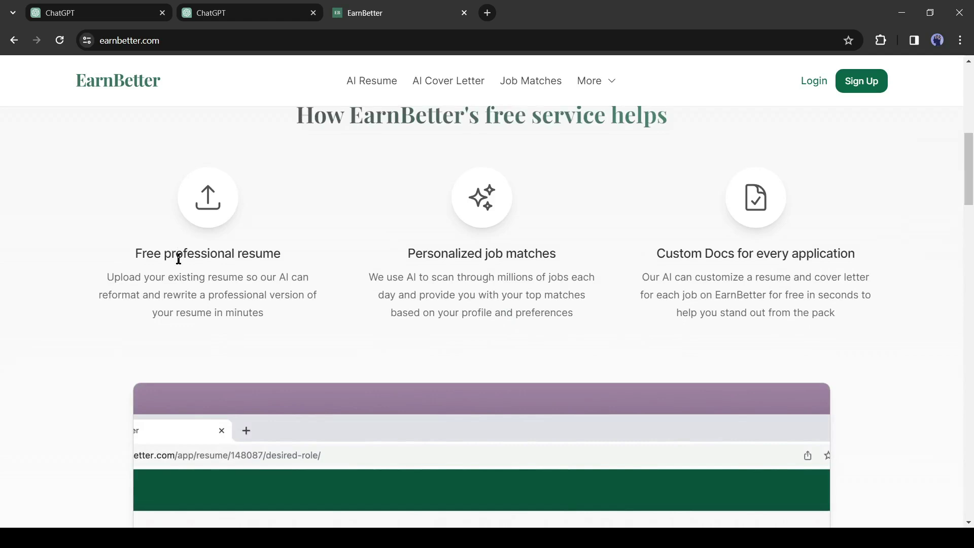
Submit an e-mail address on the EarnBetter page to get started
scroll(537, 305, down, 3)
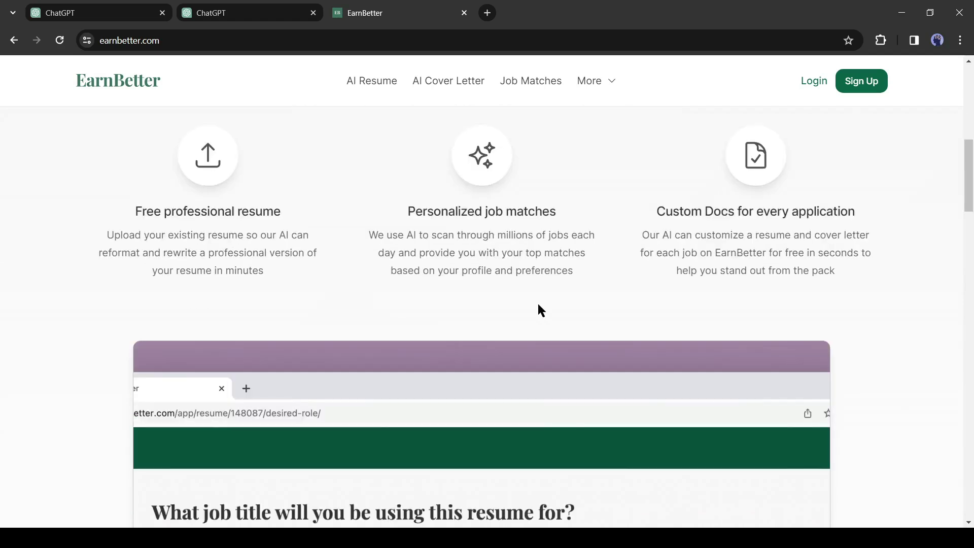
scroll(537, 304, down, 2)
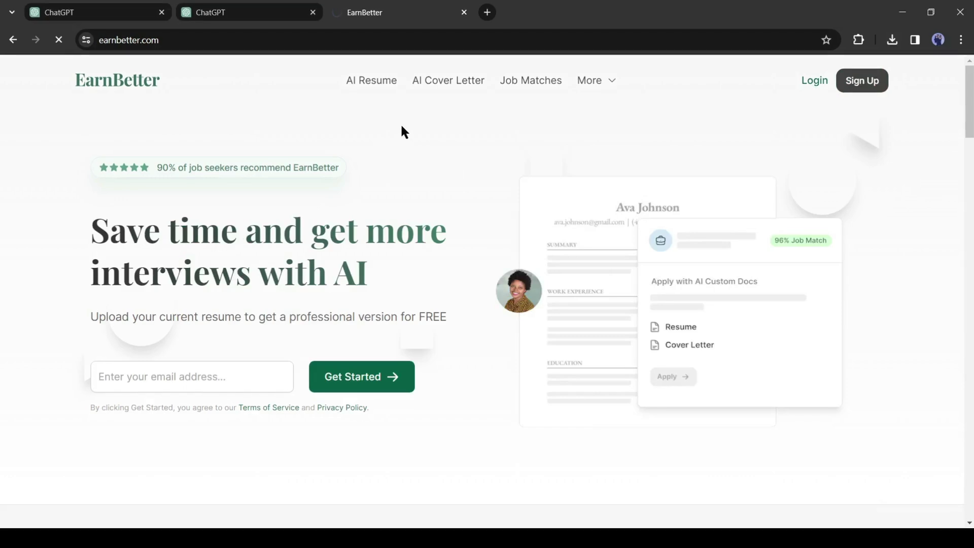
click(227, 326)
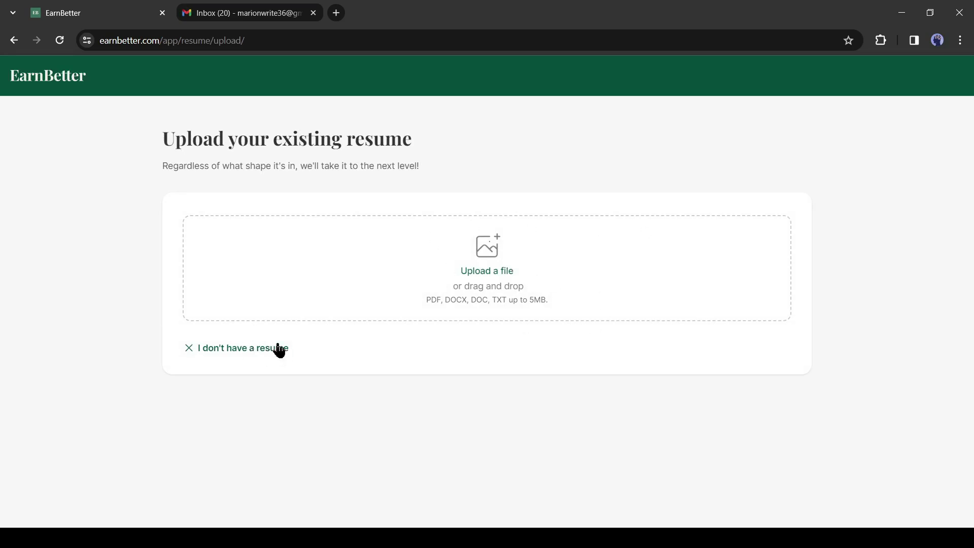
Upload the resume file and save the personal details with ZIP code 70127
click(497, 273)
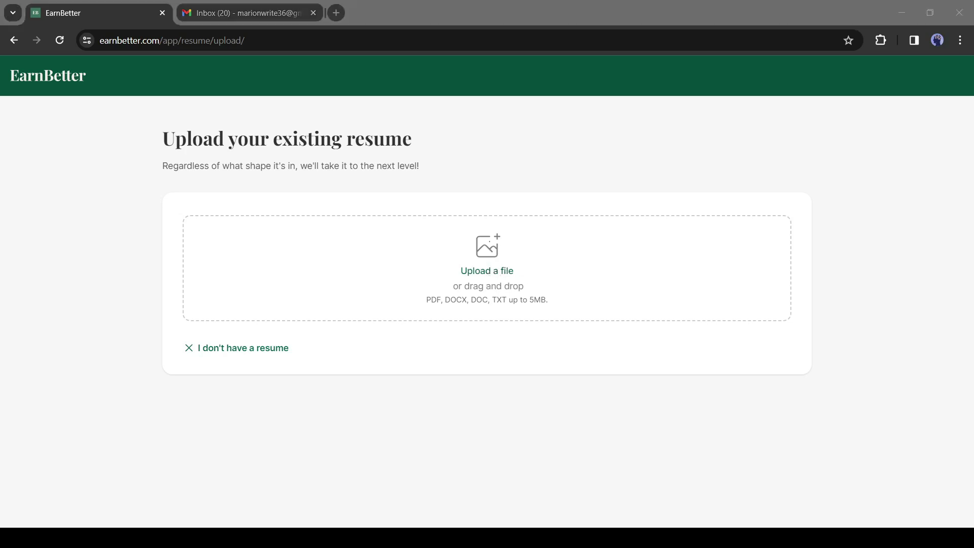
double_click(363, 218)
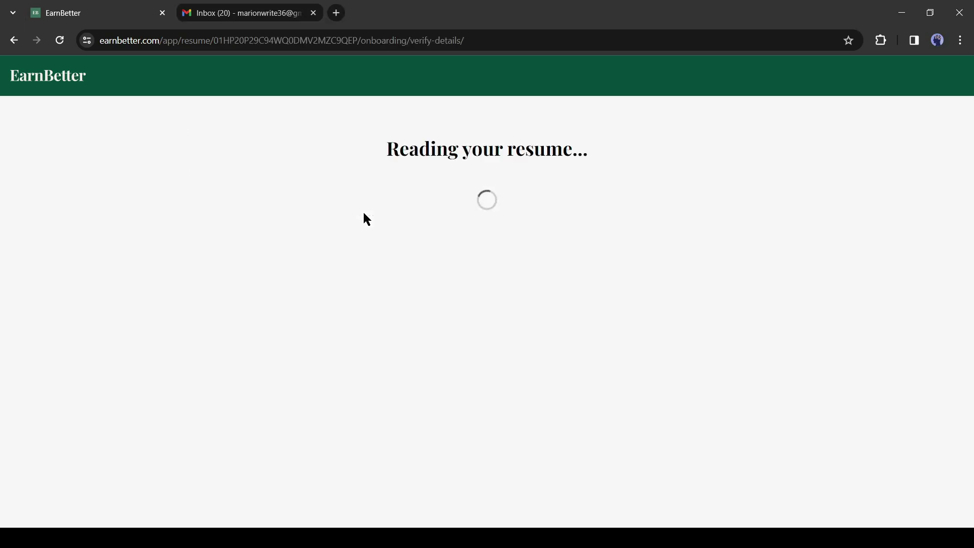
click(313, 12)
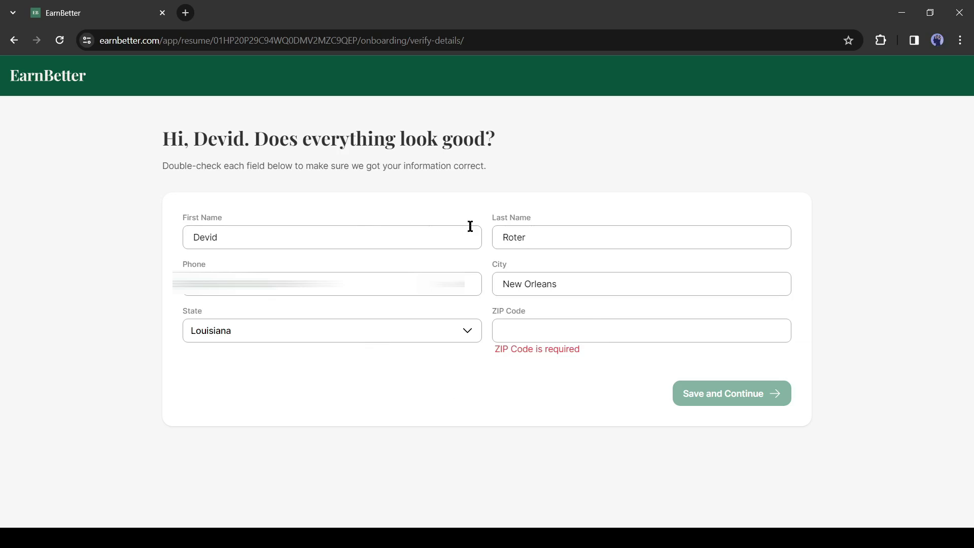
key(Tab)
key(Tab)
key(Tab)
key(Tab)
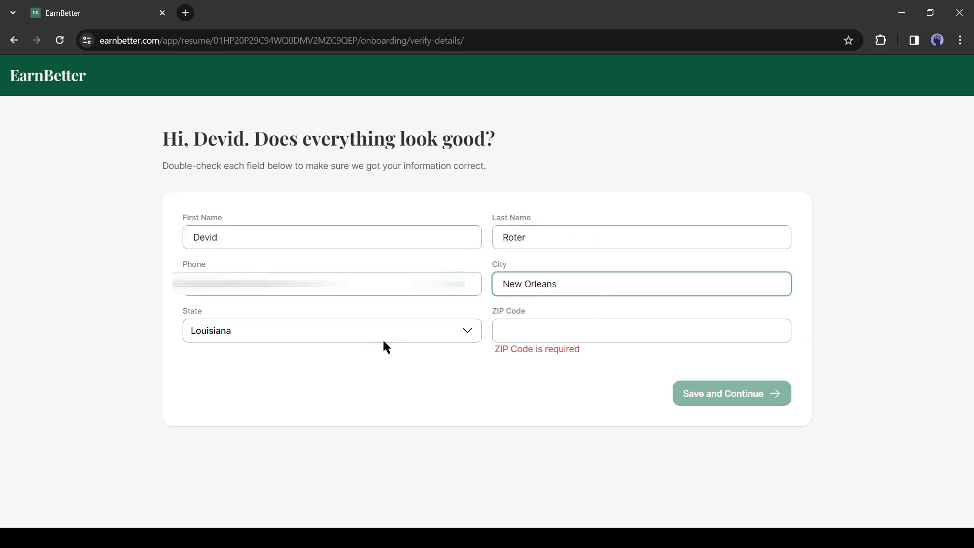
click(373, 335)
click(622, 331)
text(7)
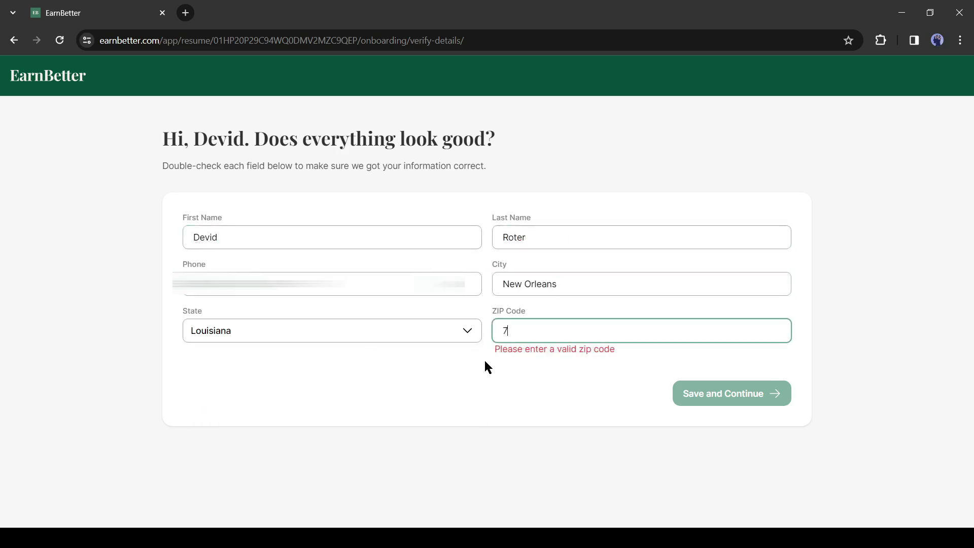
text(0127)
click(722, 382)
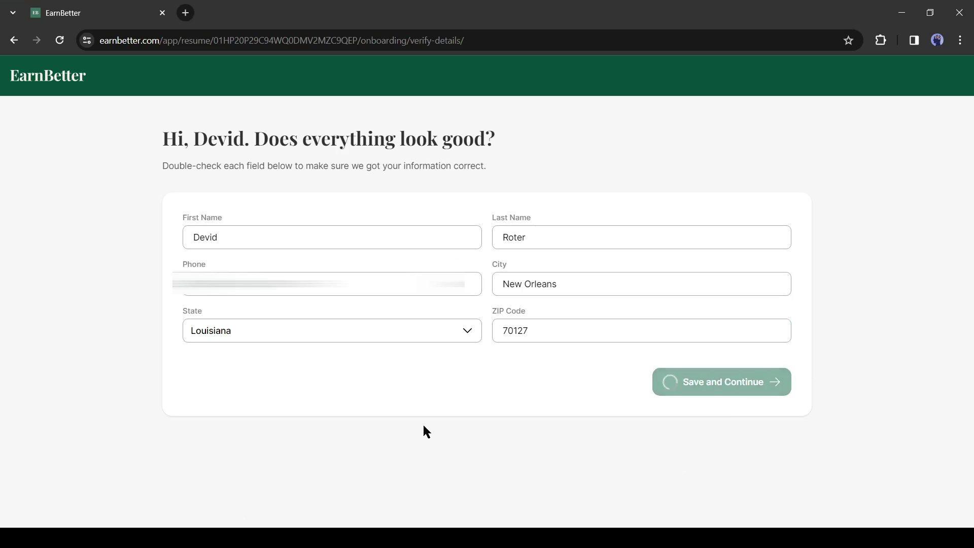
Set the target job title to Python Developer and continue
click(231, 240)
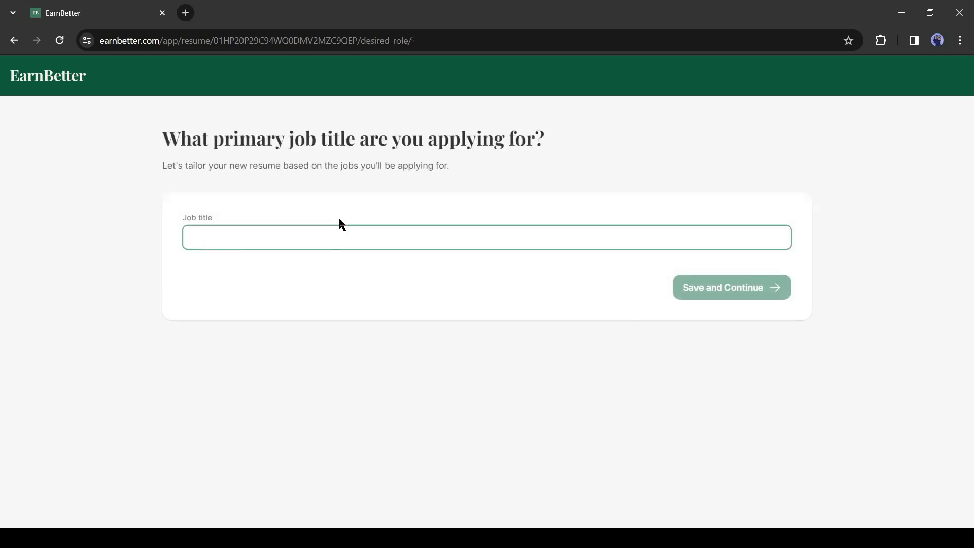
text(Python)
click(272, 302)
click(713, 285)
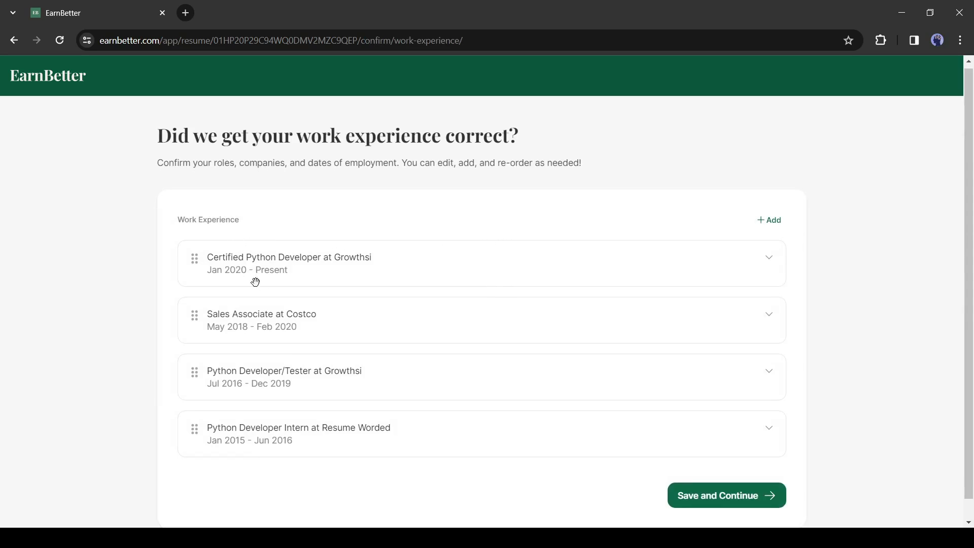
Confirm the work experience and choose Any work setting and Any job type
scroll(312, 374, down, 1)
click(769, 200)
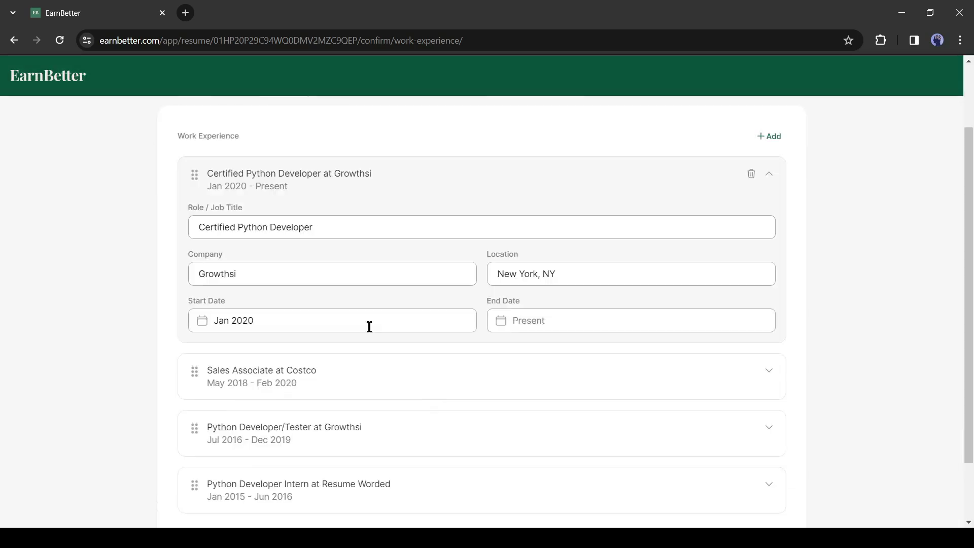
scroll(370, 326, down, 3)
click(728, 479)
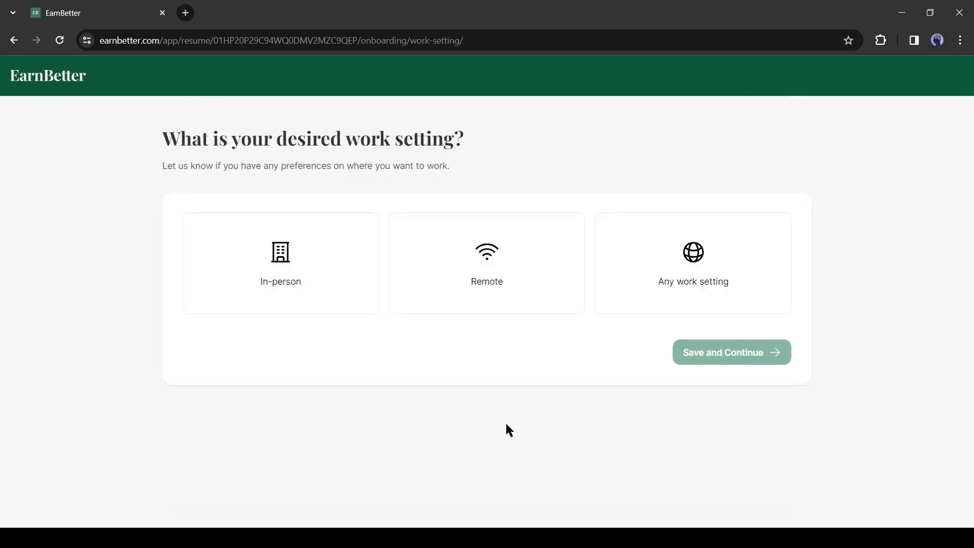
click(688, 307)
click(726, 352)
click(684, 282)
click(742, 361)
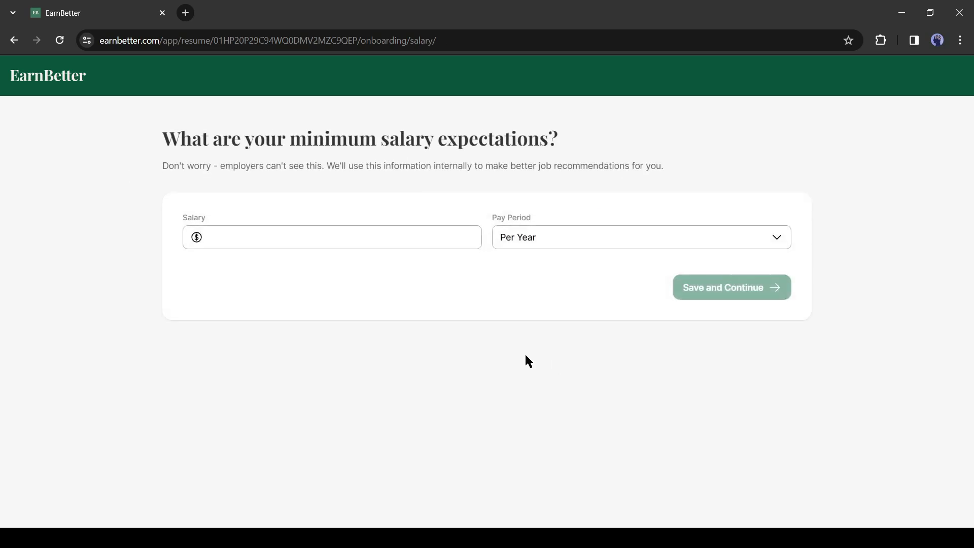
Enter a minimum salary of 110000 per year and continue
click(324, 233)
text(110000)
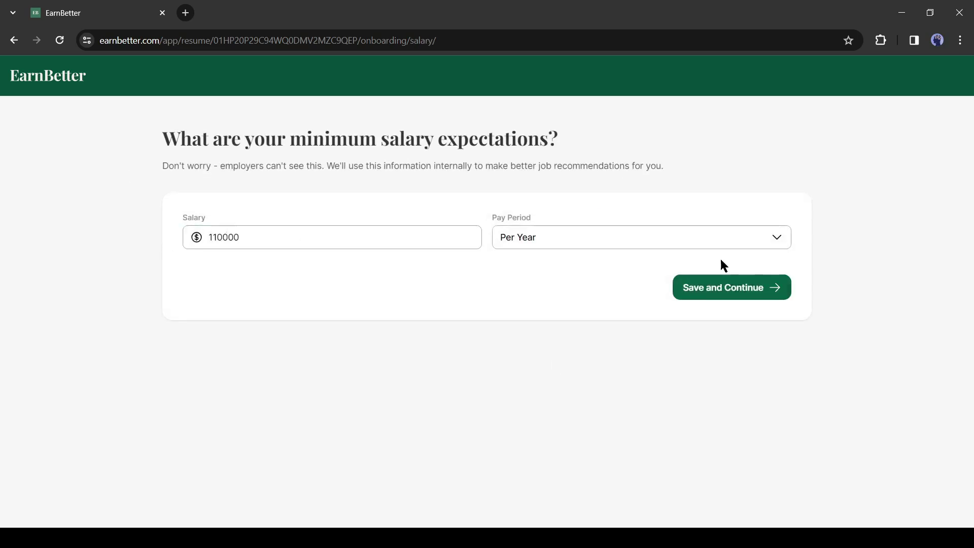
click(683, 297)
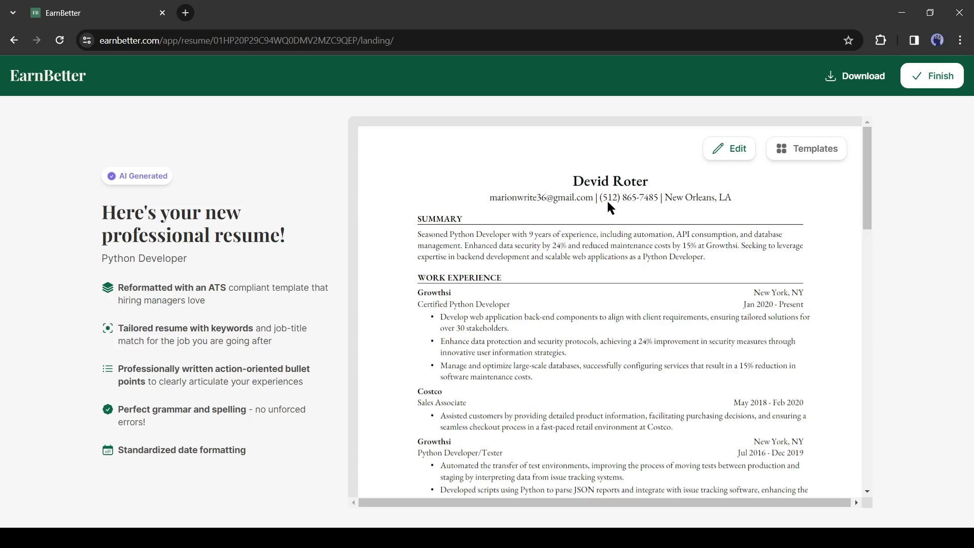
Switch the Python Developer resume to the Bold template, save, and finish it
scroll(505, 249, down, 10)
scroll(463, 300, up, 10)
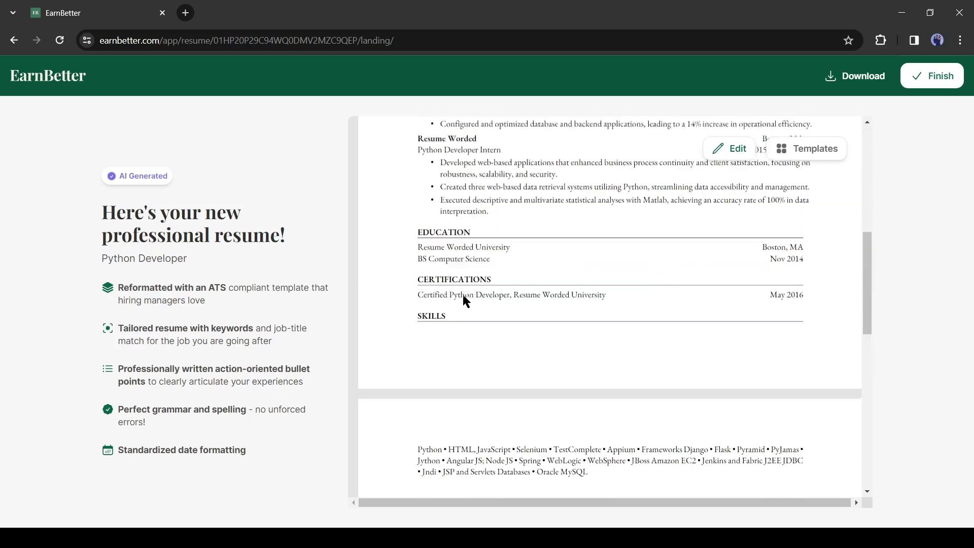
scroll(572, 305, down, 4)
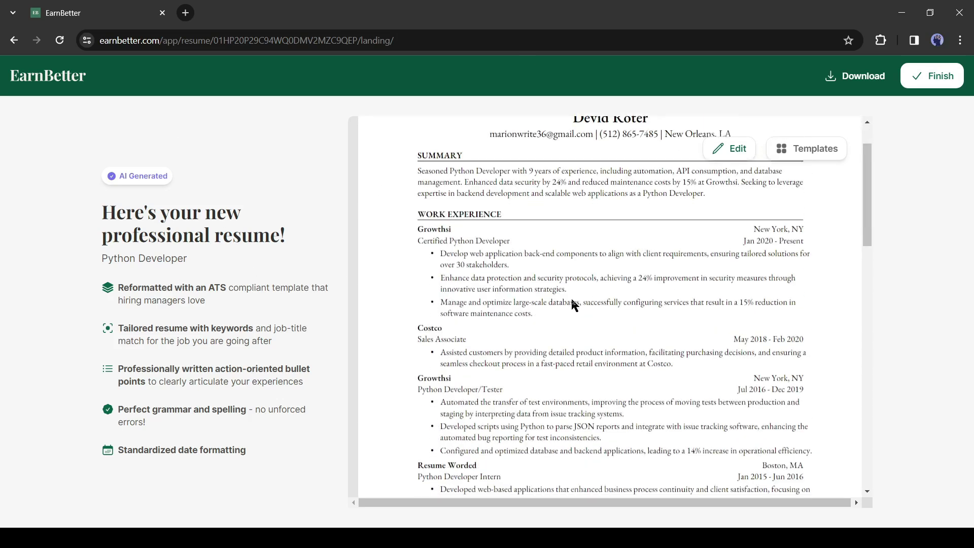
click(789, 152)
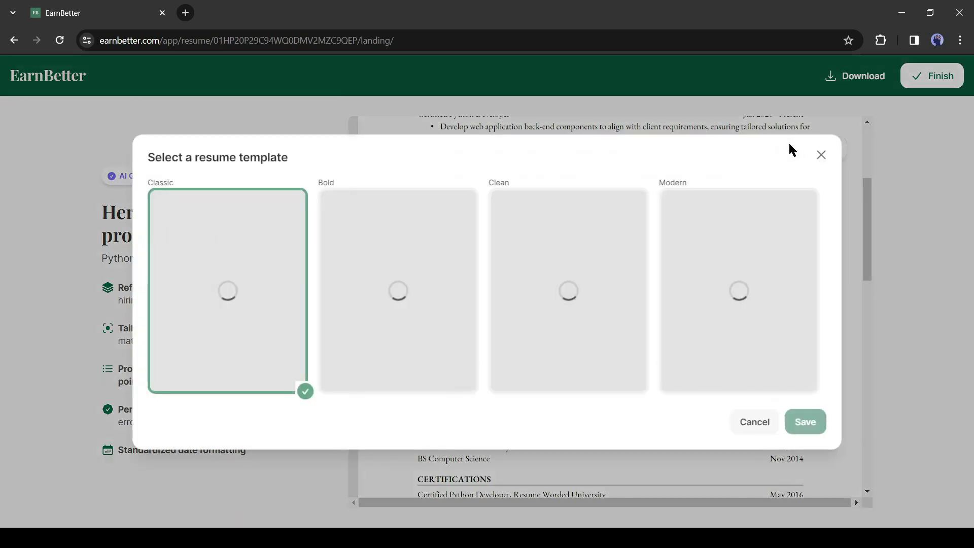
click(434, 298)
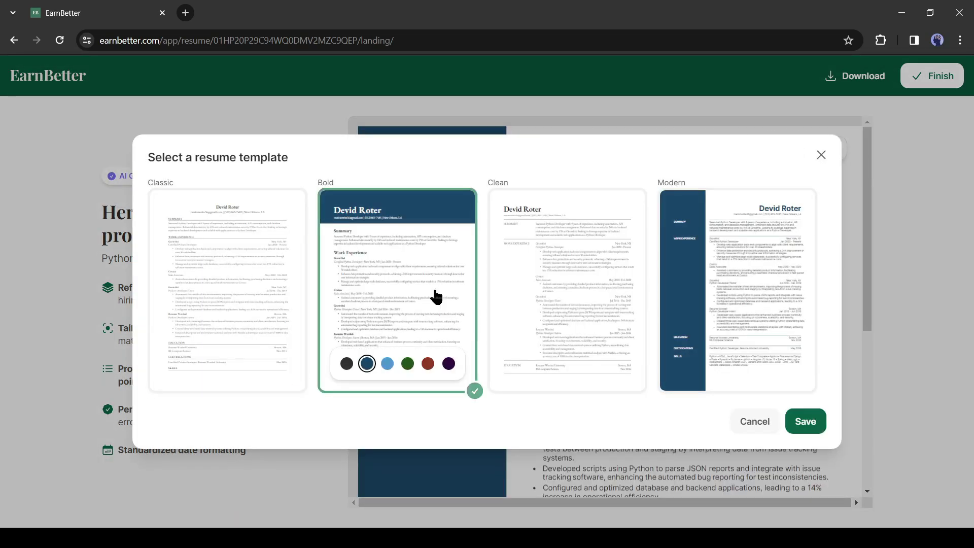
click(802, 421)
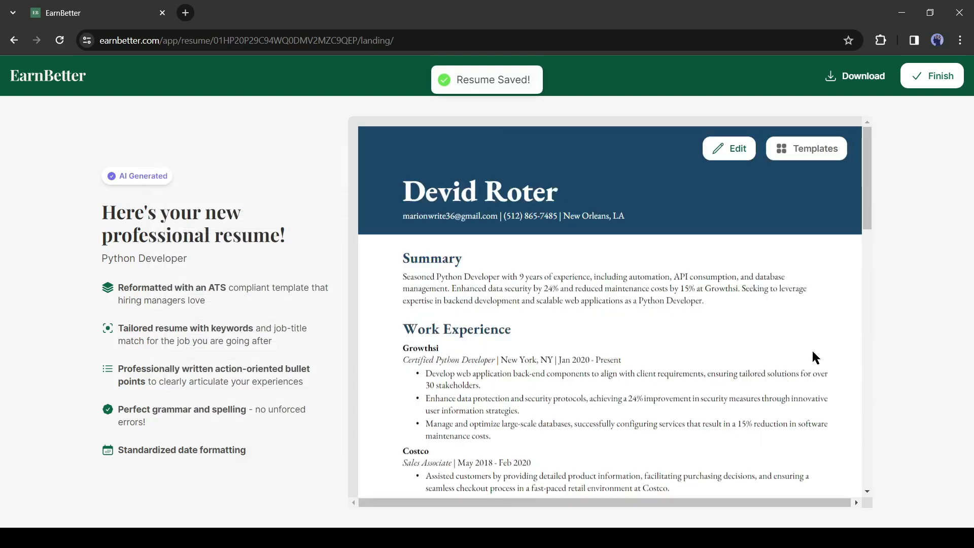
scroll(728, 329, down, 10)
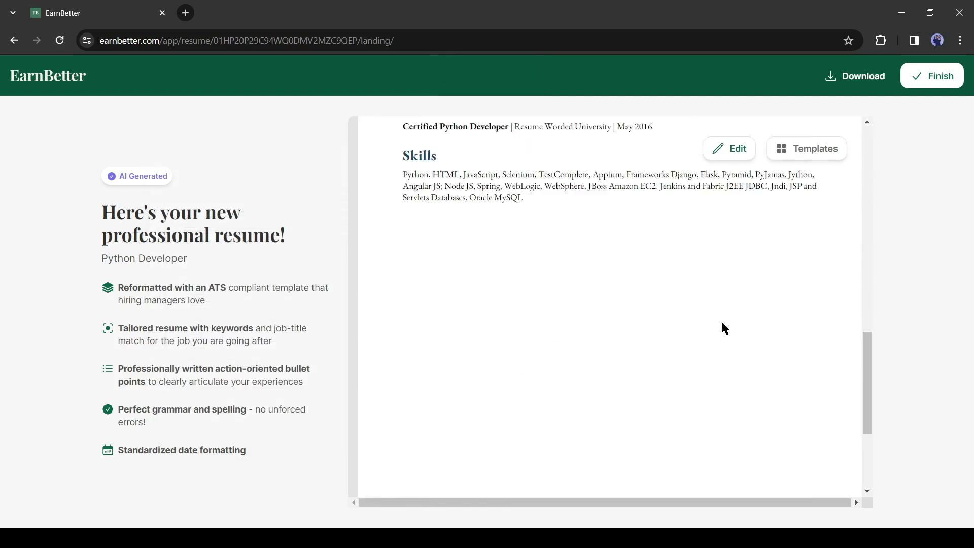
scroll(722, 326, up, 5)
scroll(716, 328, up, 10)
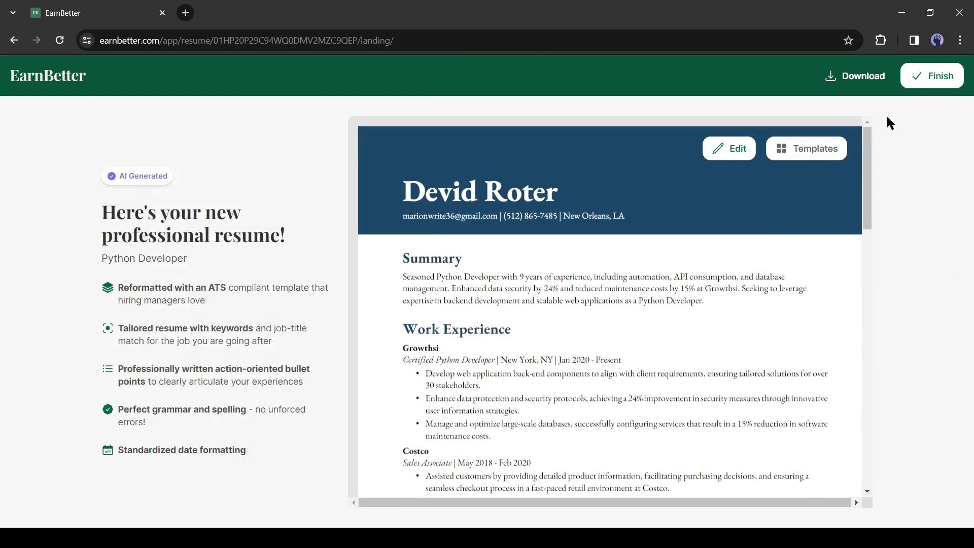
click(934, 77)
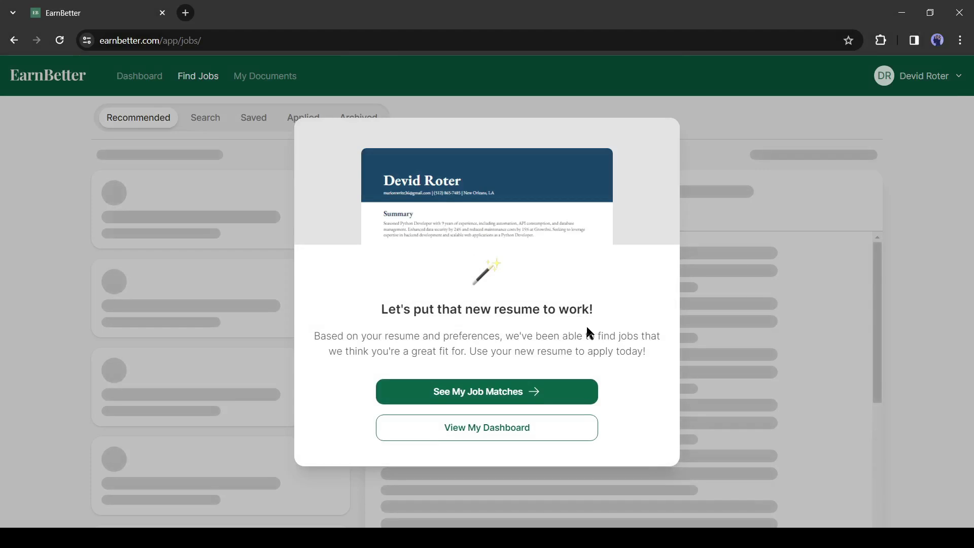
From the job matches, apply to Sr. Python Backend Engineer (Work from Home), dismissing the custom-docs popup
click(540, 405)
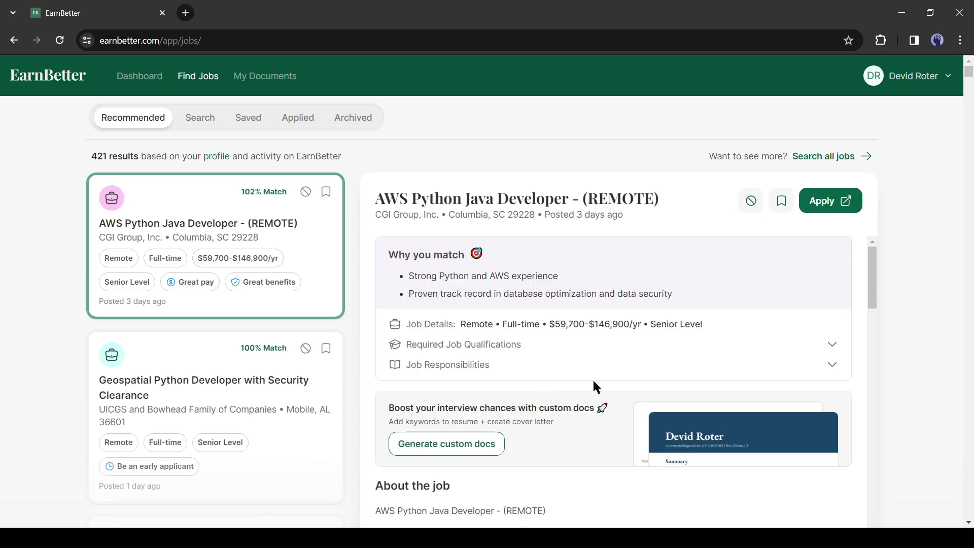
scroll(629, 348, down, 1)
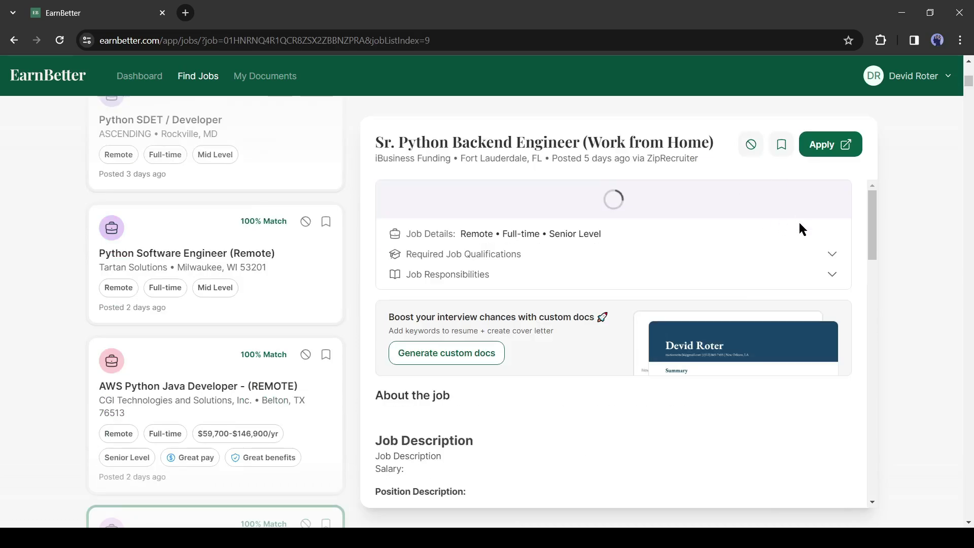
click(829, 157)
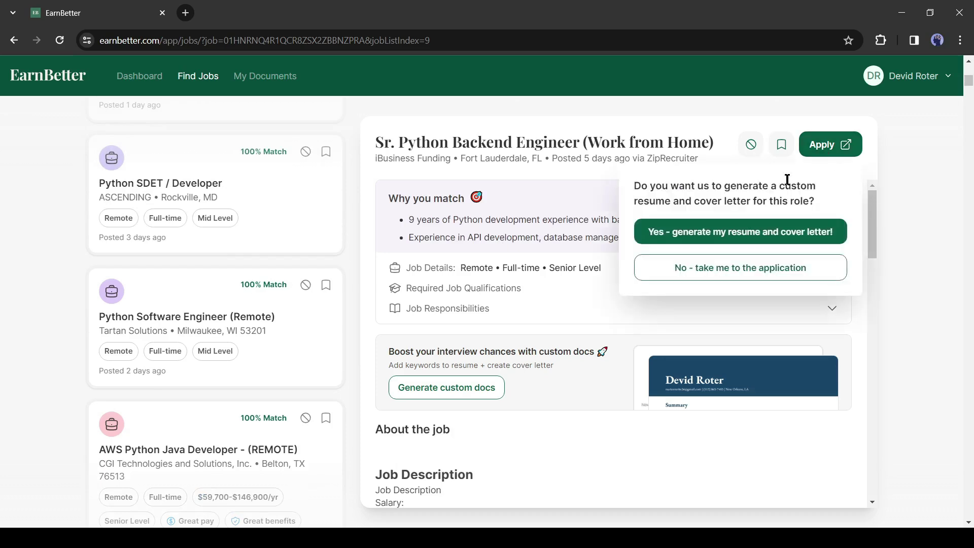
click(688, 315)
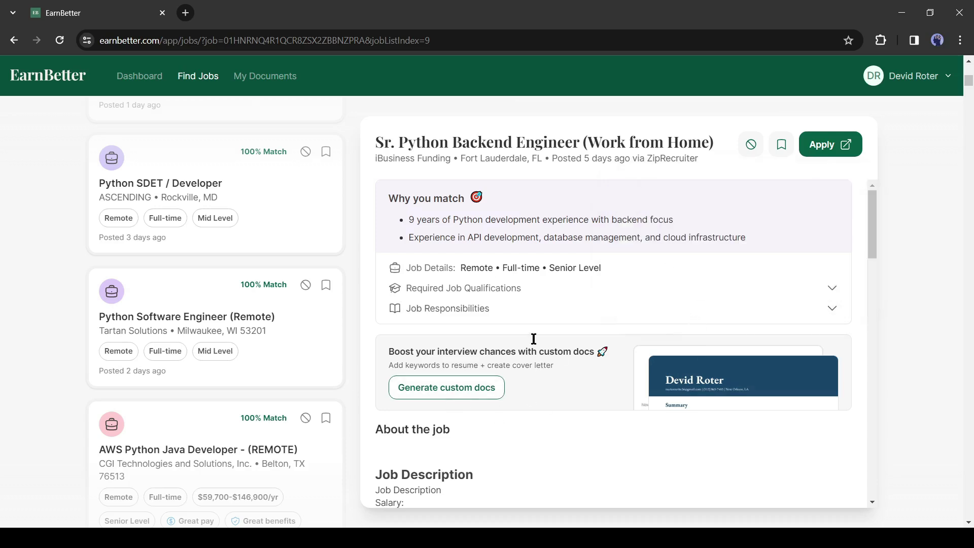
Base custom docs on the Python Developer resume, adding keywords Serverless, AWS, Devops, CI/CD, Containers
click(480, 397)
click(415, 302)
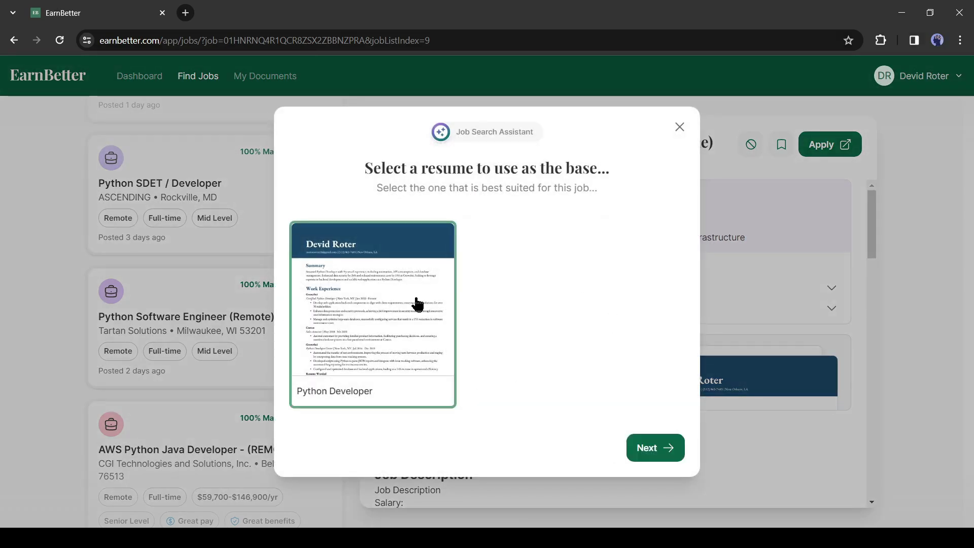
click(672, 457)
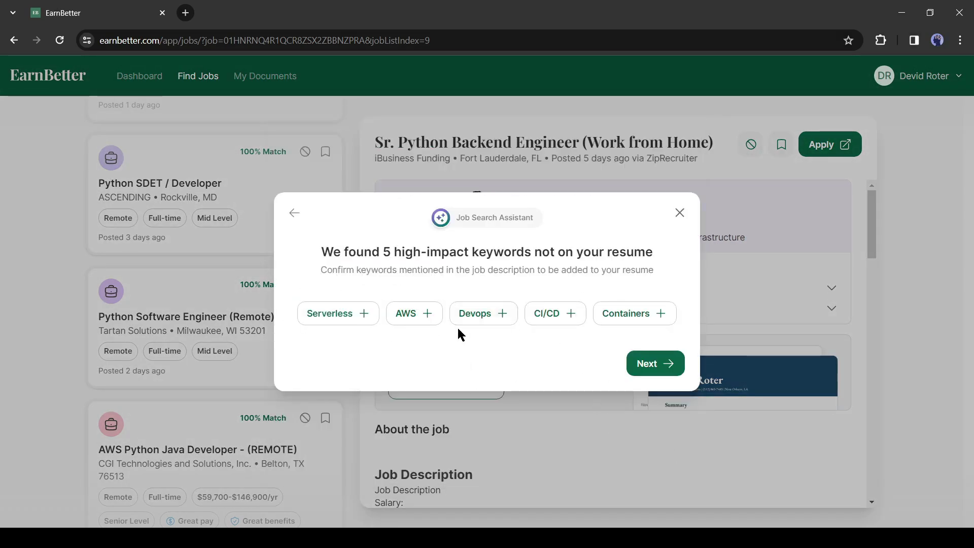
click(359, 317)
click(413, 317)
click(490, 317)
click(553, 317)
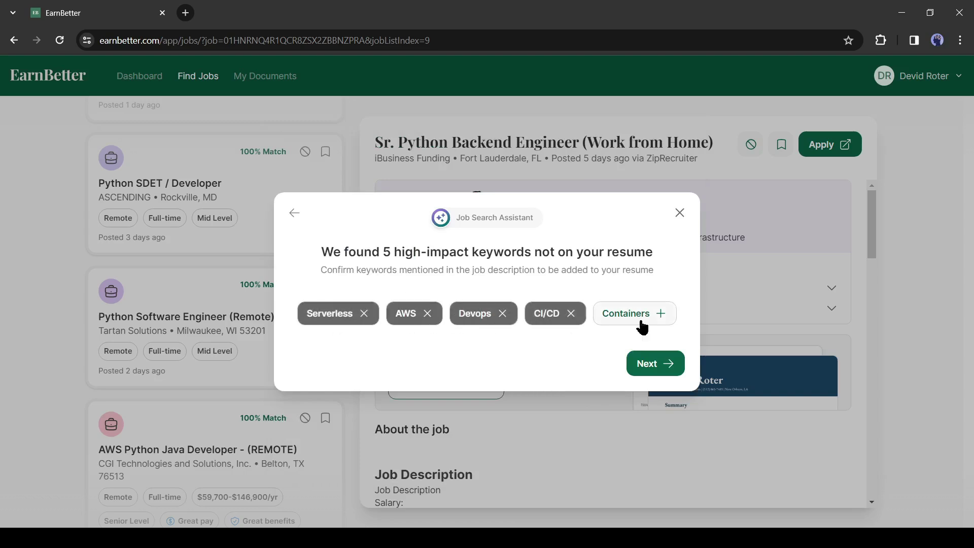
click(643, 323)
Add skills Software Engineering, JSON Design, AWS Cloud Services, Database Technologies and generate the documents
click(666, 366)
click(363, 300)
click(505, 304)
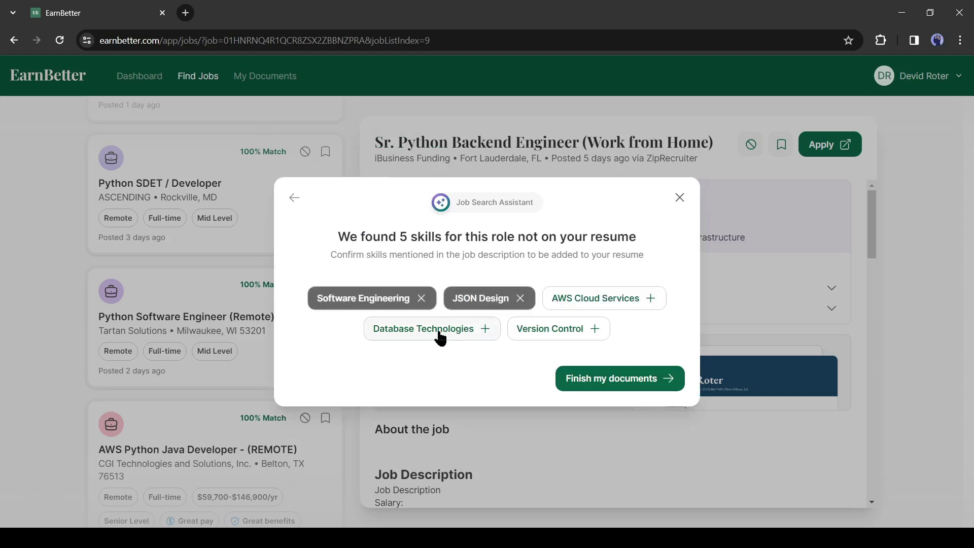
click(439, 339)
click(616, 303)
click(616, 381)
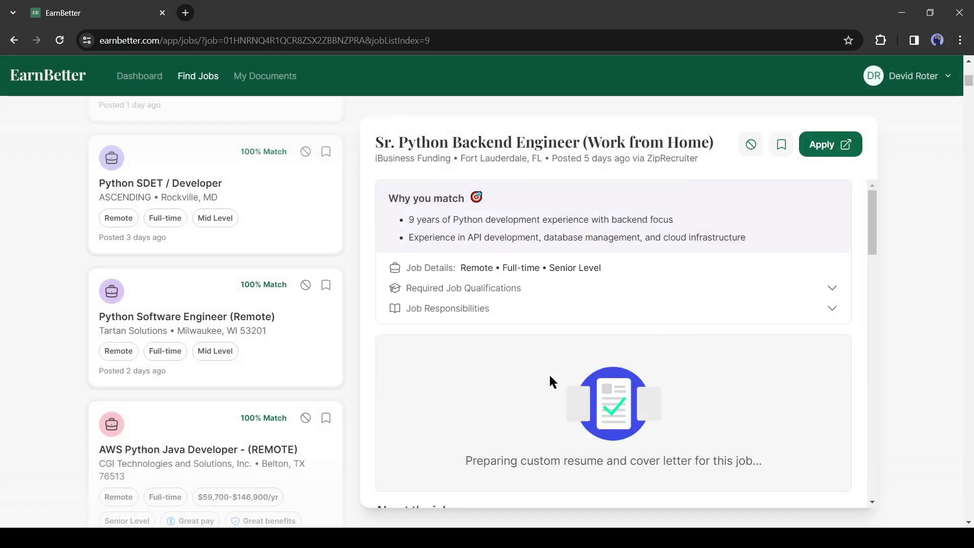
Read through the generated cover letter, then close it to return to the job
click(556, 459)
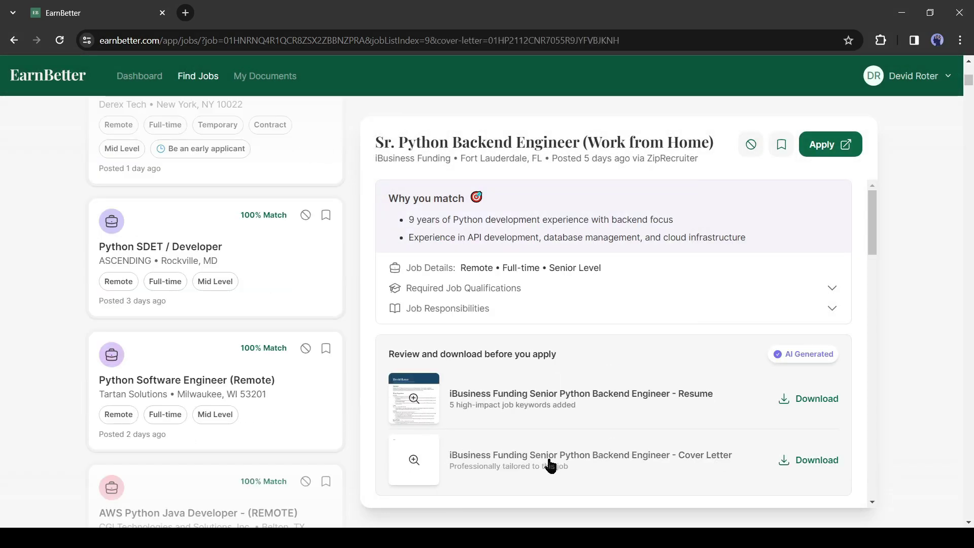
scroll(562, 294, down, 7)
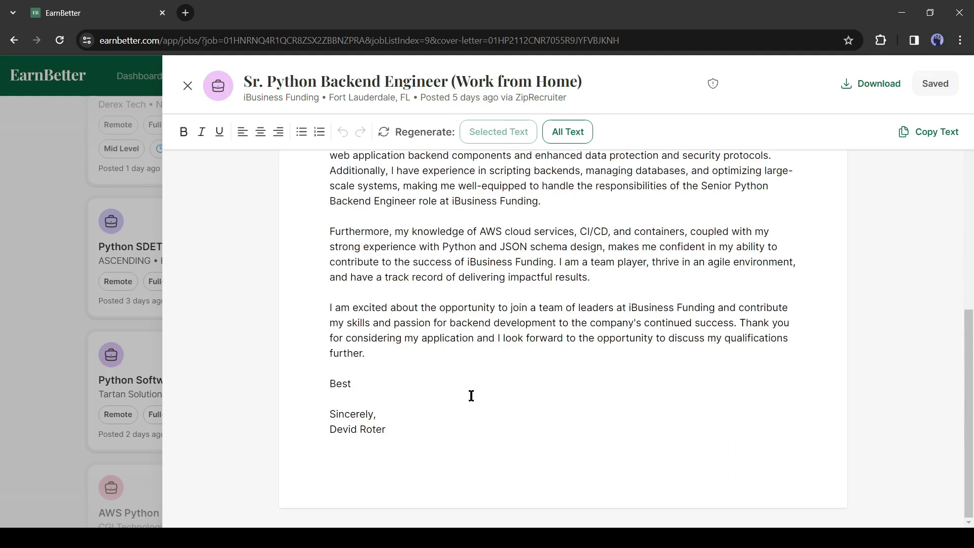
scroll(471, 396, up, 7)
click(189, 87)
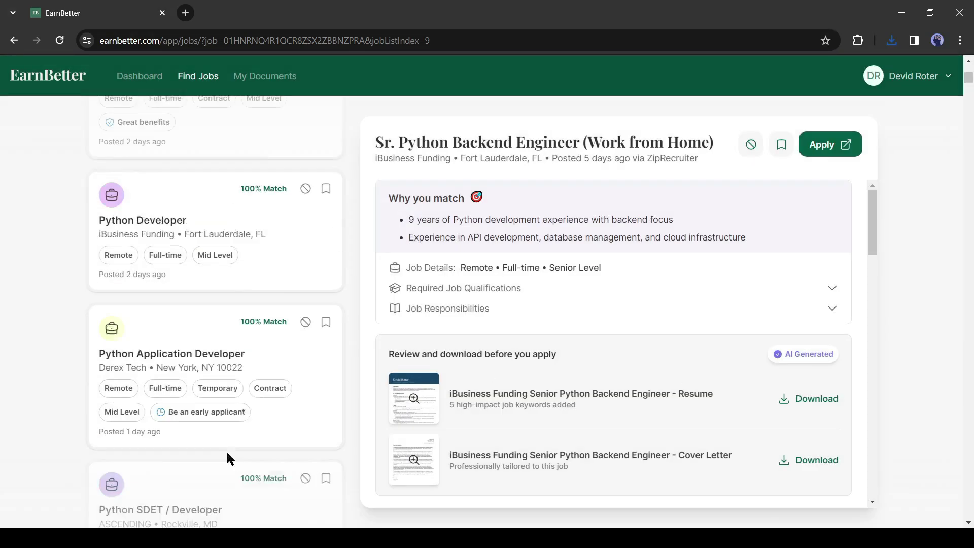
From the dashboard, start a new resume without copying or uploading an existing one
click(143, 84)
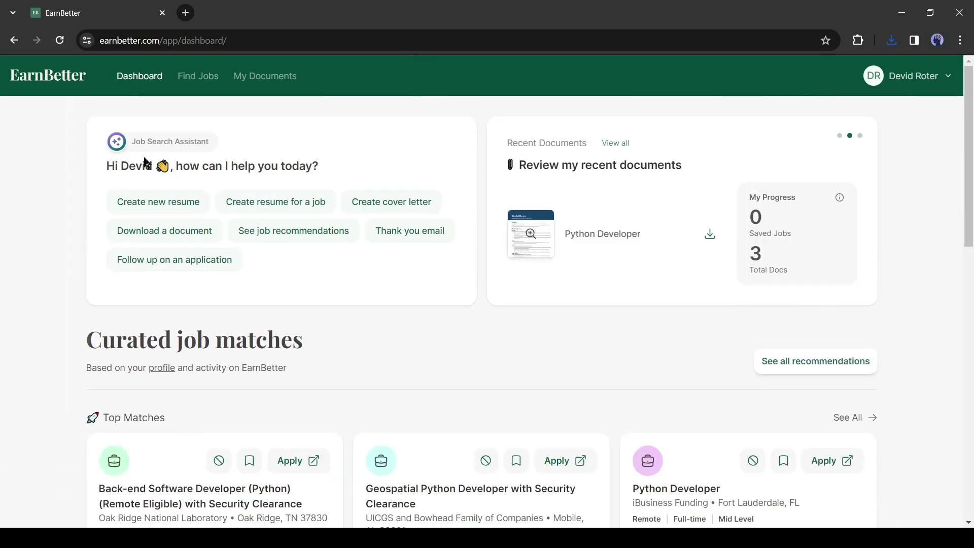
click(151, 200)
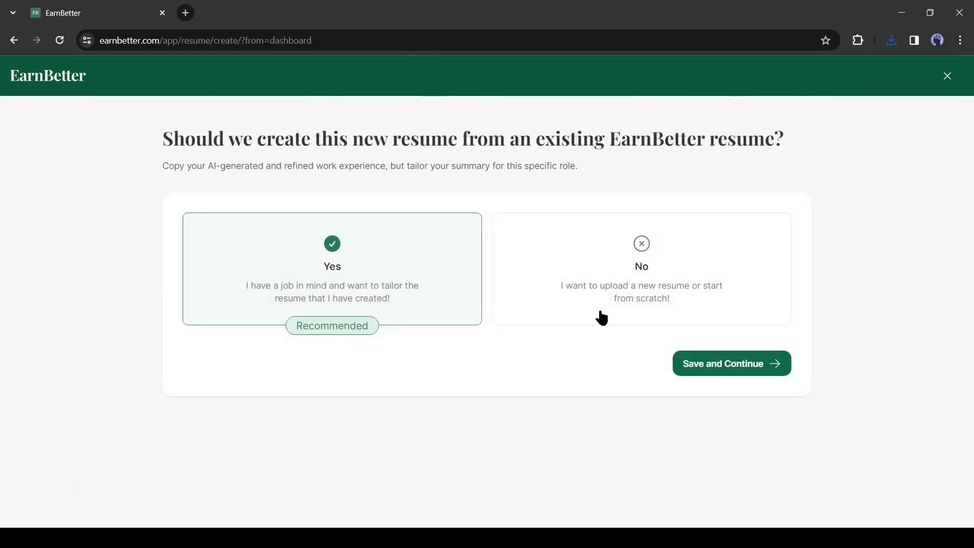
click(649, 302)
click(735, 369)
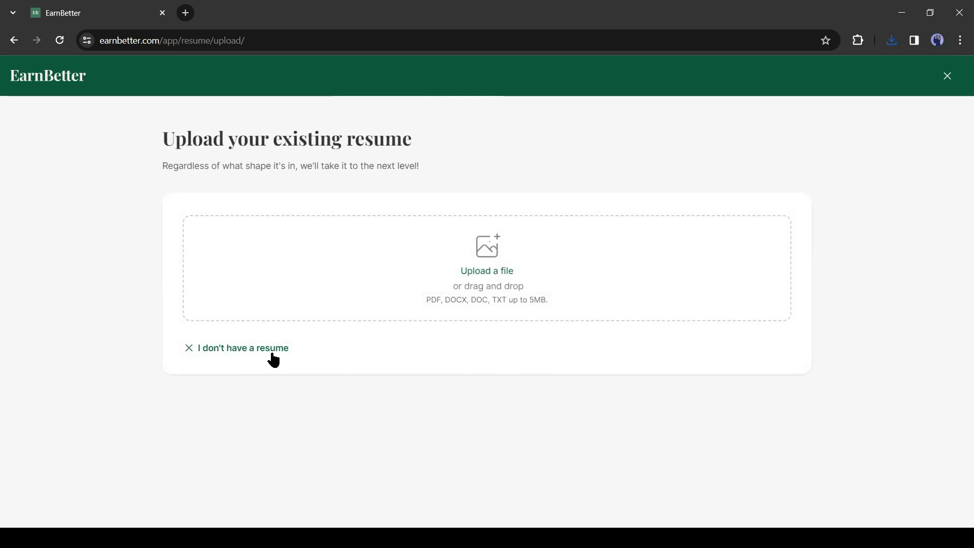
click(206, 345)
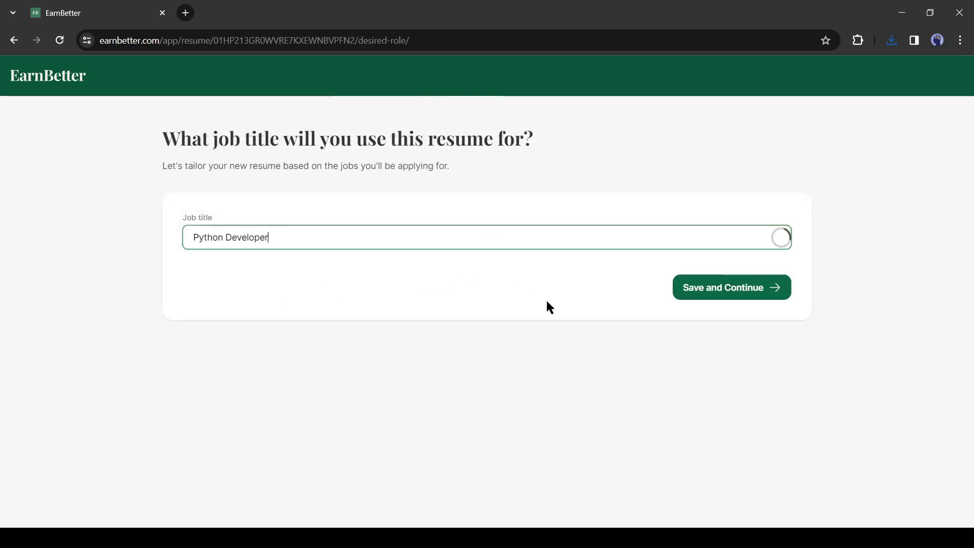
Have AI write the resume summary and apply it
click(419, 205)
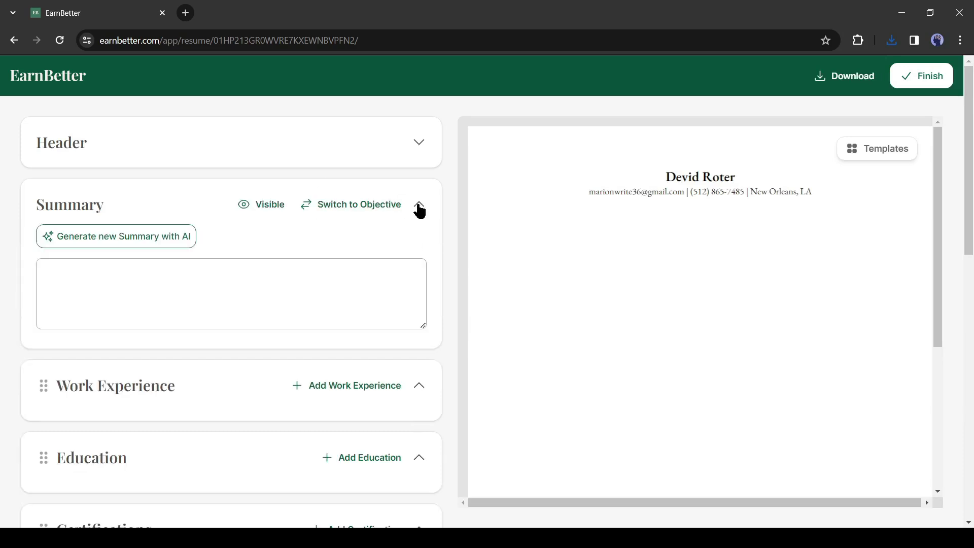
click(116, 236)
click(588, 401)
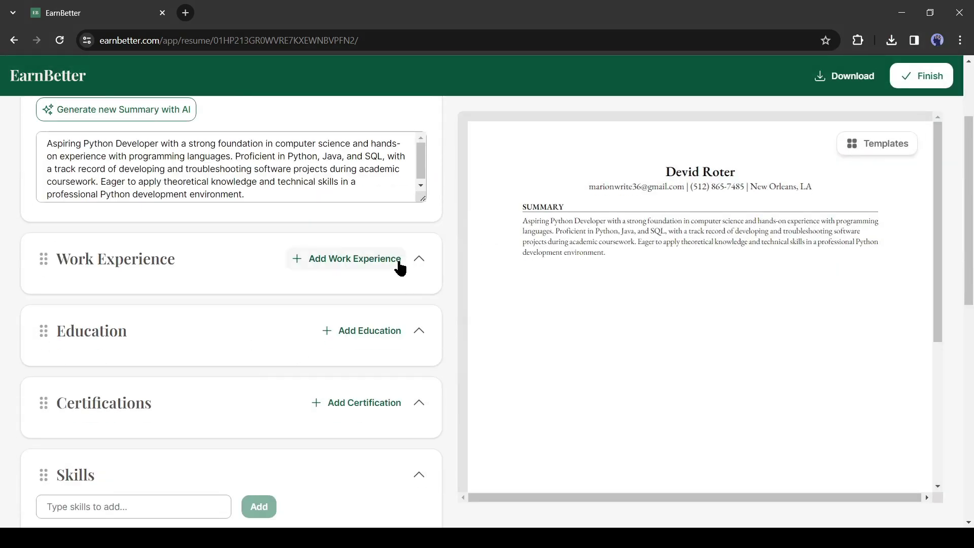
Add work experience, education and certifications entries to the resume
click(398, 259)
scroll(326, 298, up, 6)
scroll(350, 280, down, 7)
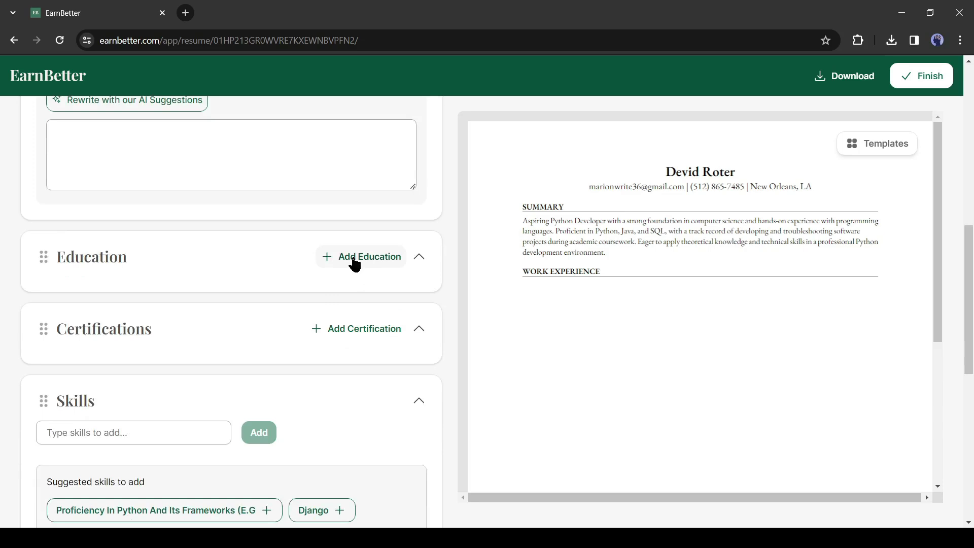
click(355, 262)
scroll(358, 259, down, 5)
click(360, 252)
scroll(326, 287, down, 6)
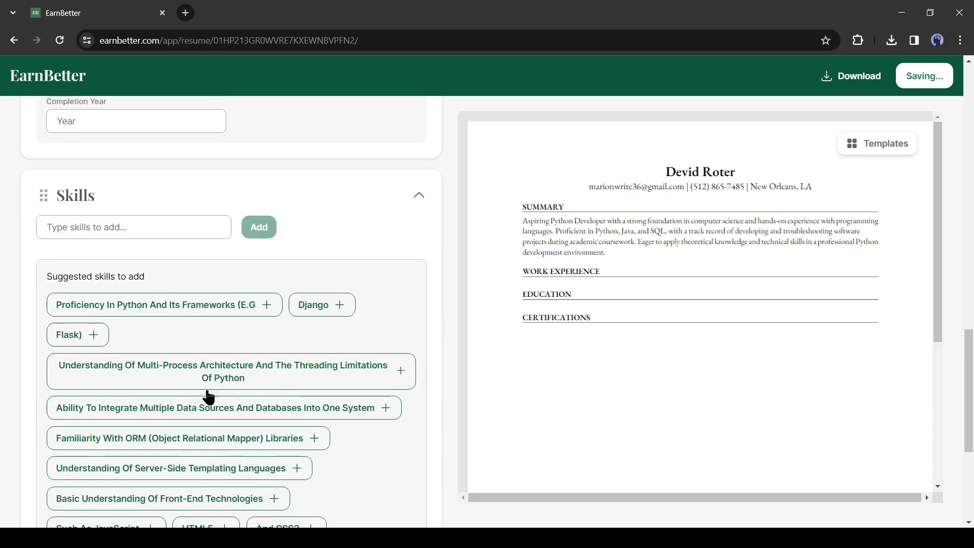
scroll(321, 362, down, 5)
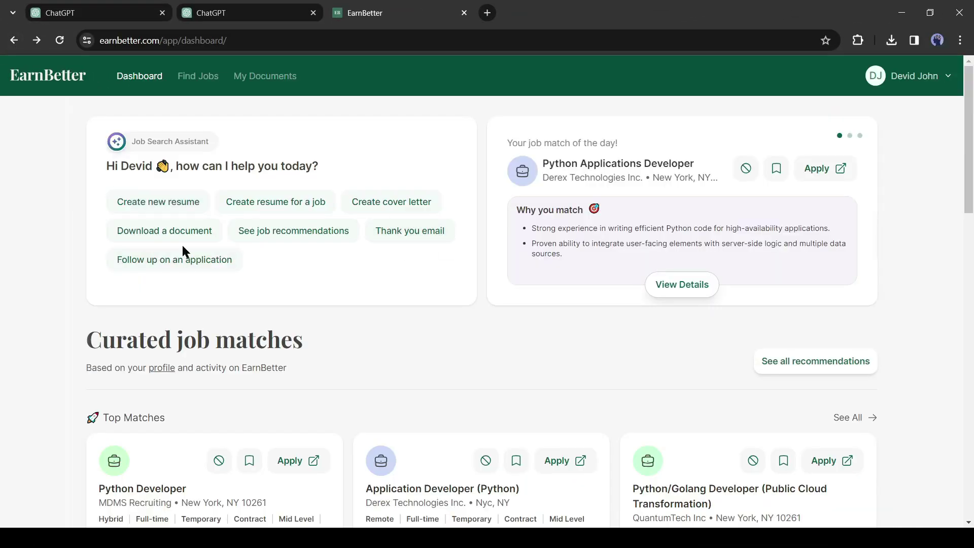
Open My Documents to see the saved Python Developer resume, then open and close the account menu
scroll(484, 307, down, 1)
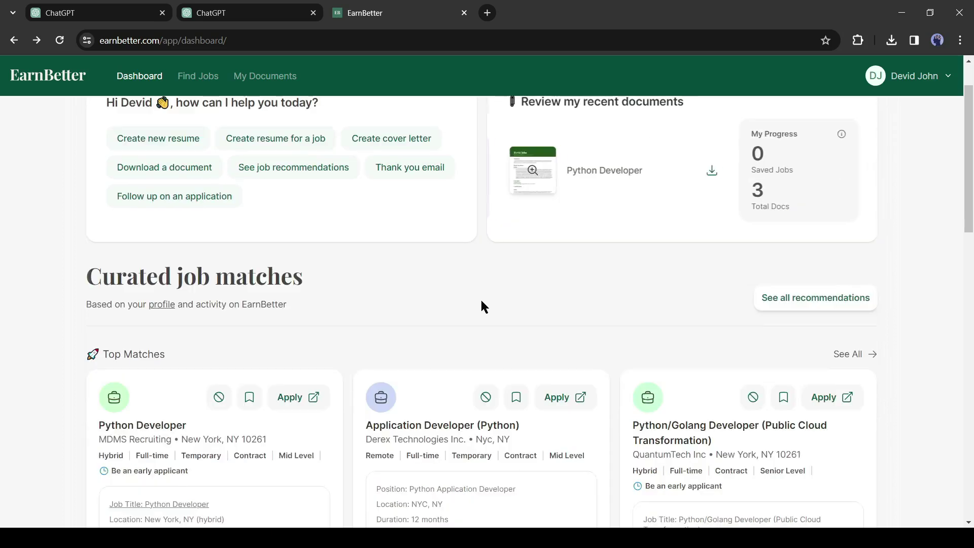
scroll(481, 306, down, 5)
click(274, 76)
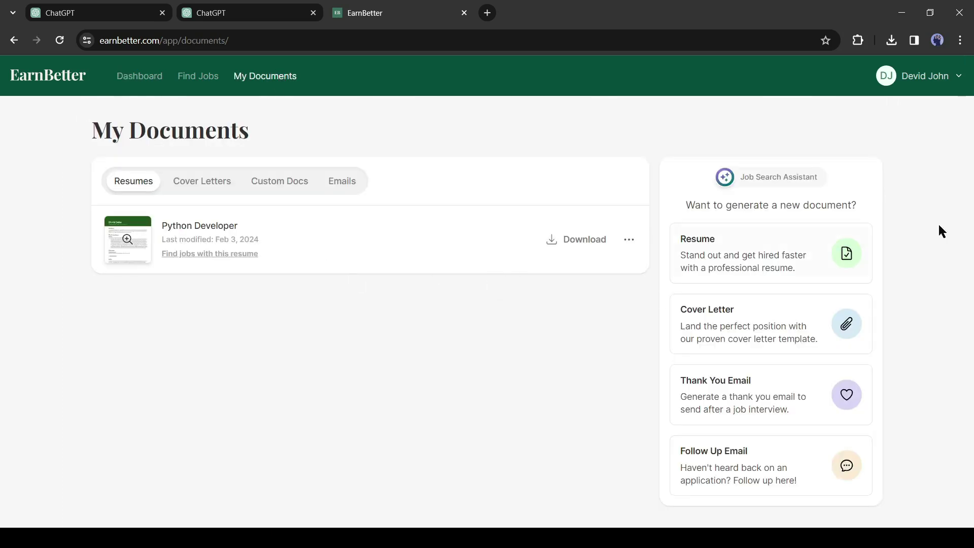
click(958, 85)
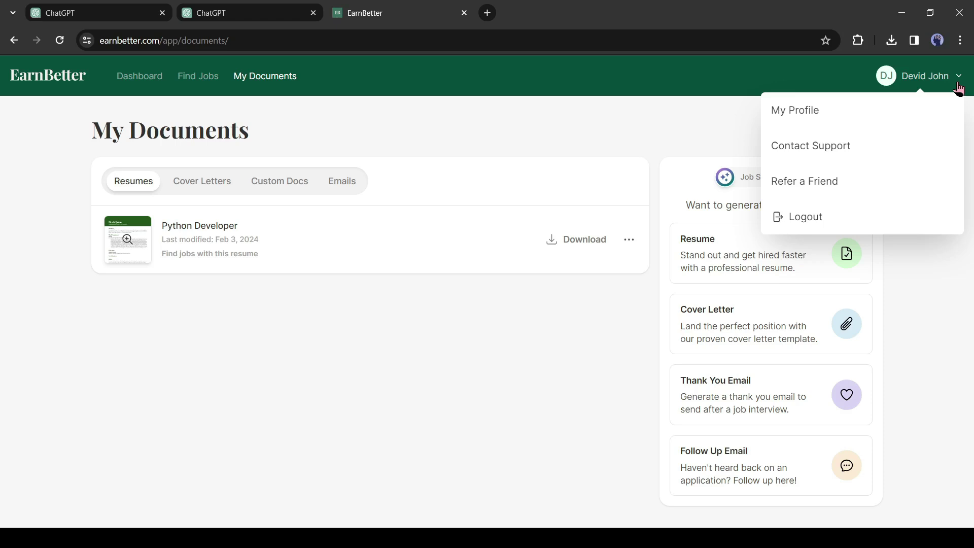
click(444, 163)
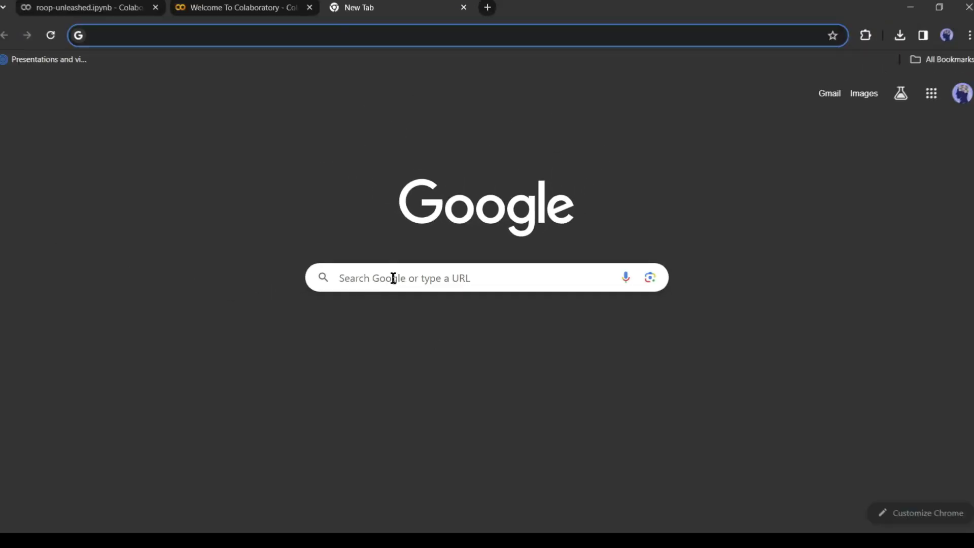
Search Google for 'Kaggle' and open the Kaggle site
click(393, 278)
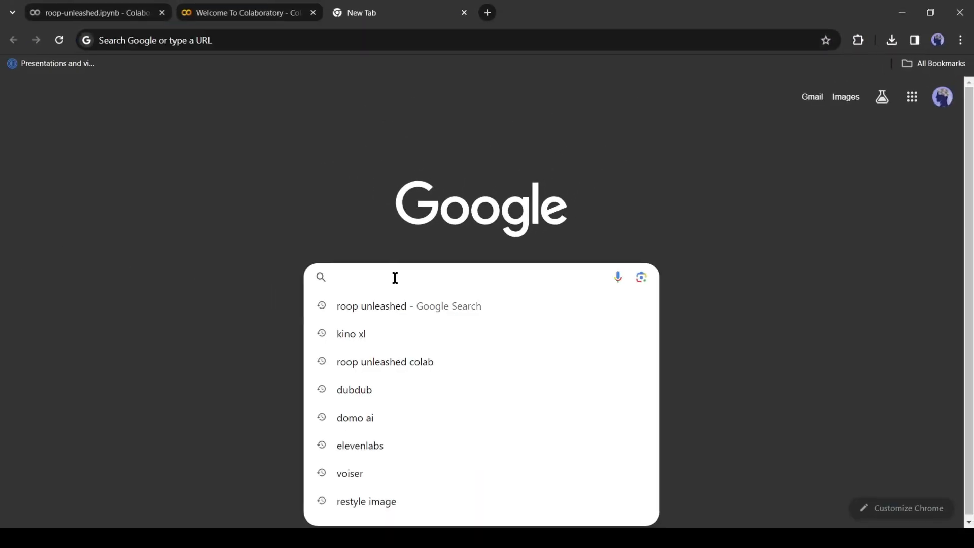
text(Kaggle)
key(Return)
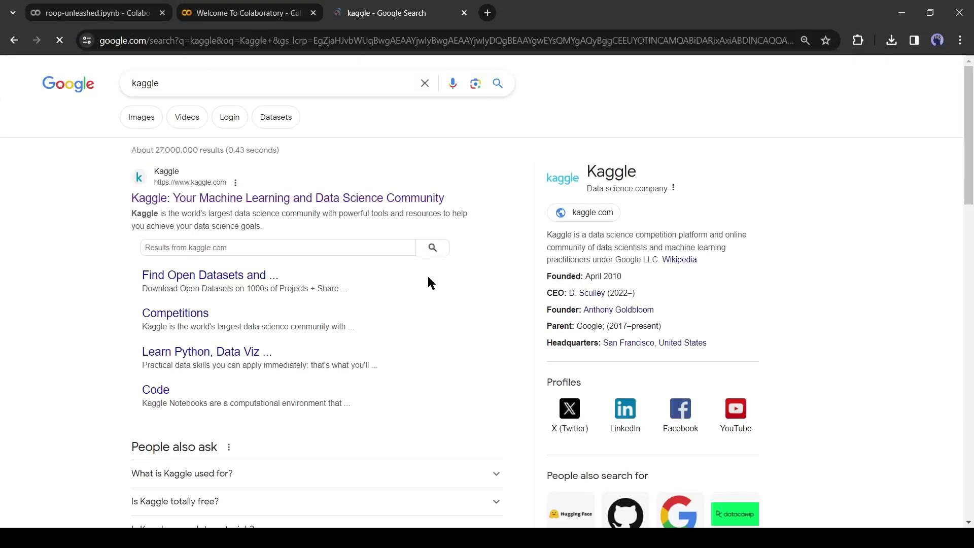
click(274, 199)
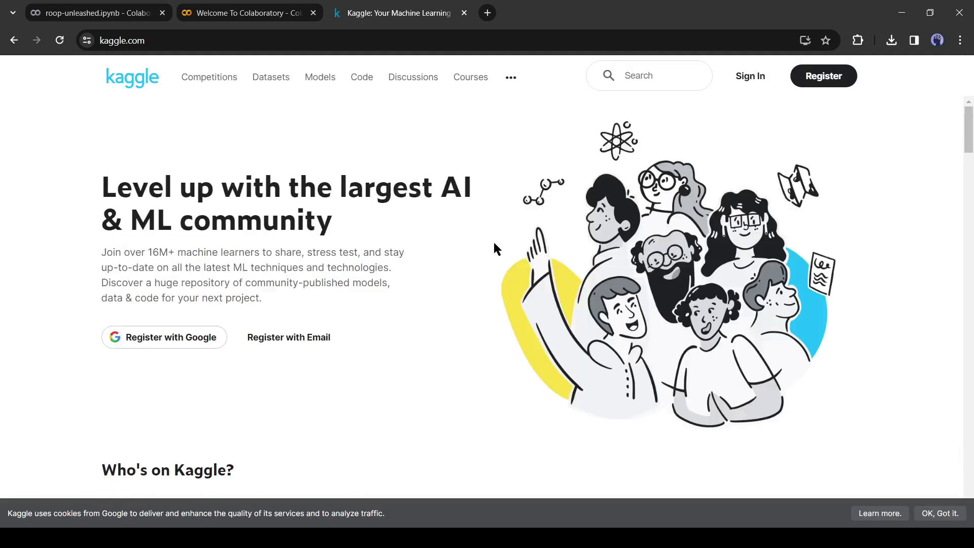
Register on Kaggle with a Google account, entering a display full name and accepting the terms
click(174, 339)
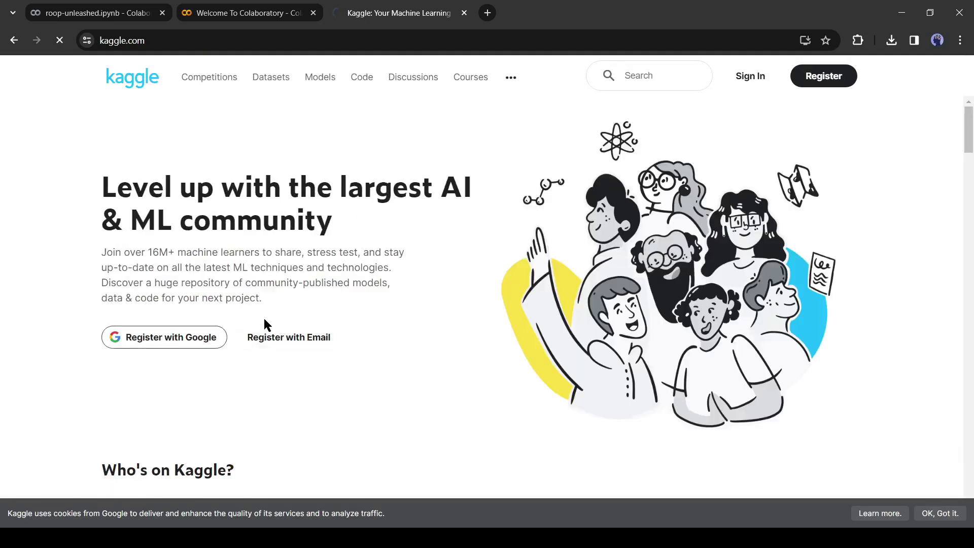
click(355, 305)
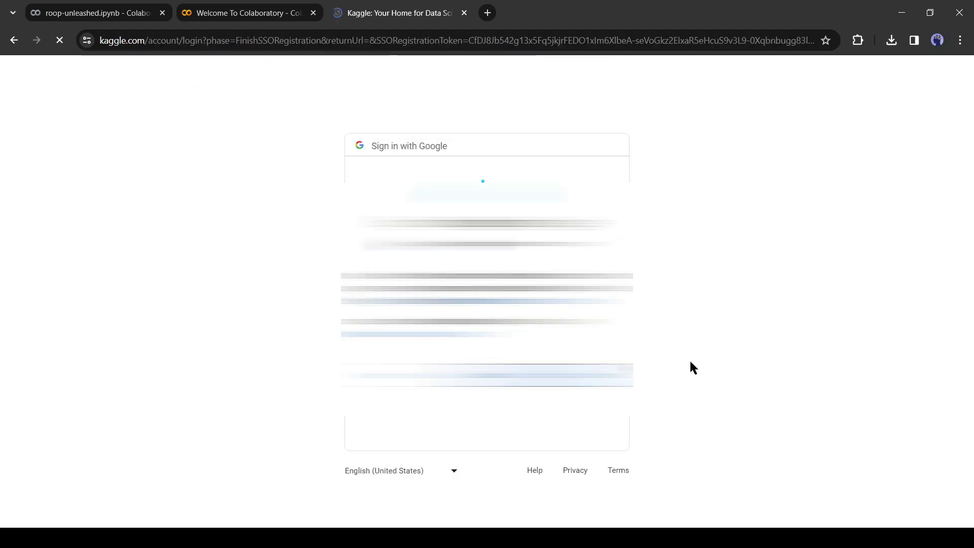
click(473, 247)
text(AI Lockup)
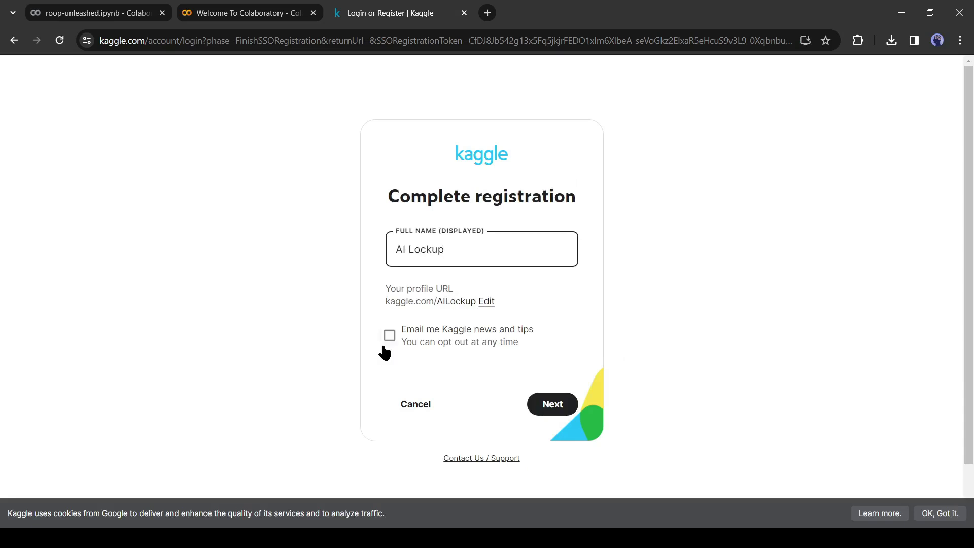
click(552, 404)
scroll(553, 382, down, 8)
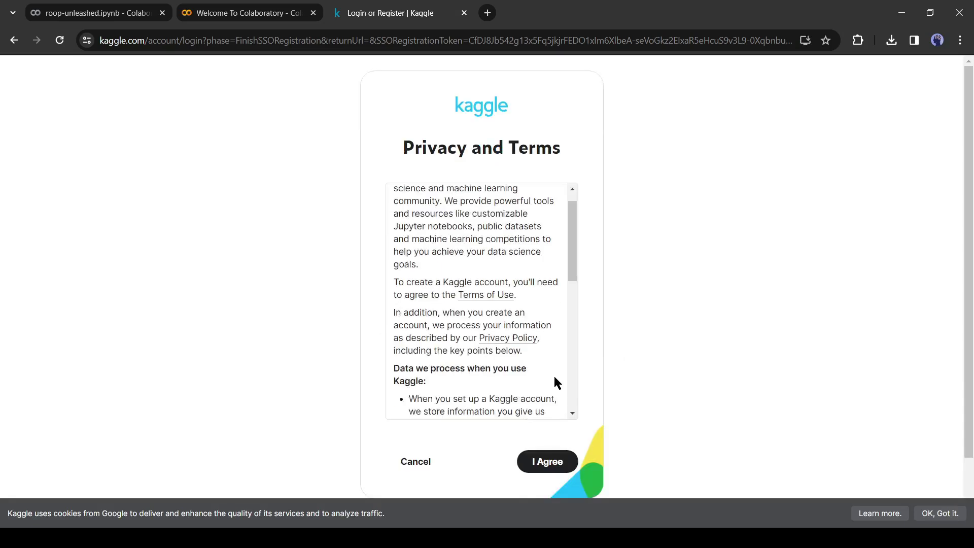
click(556, 391)
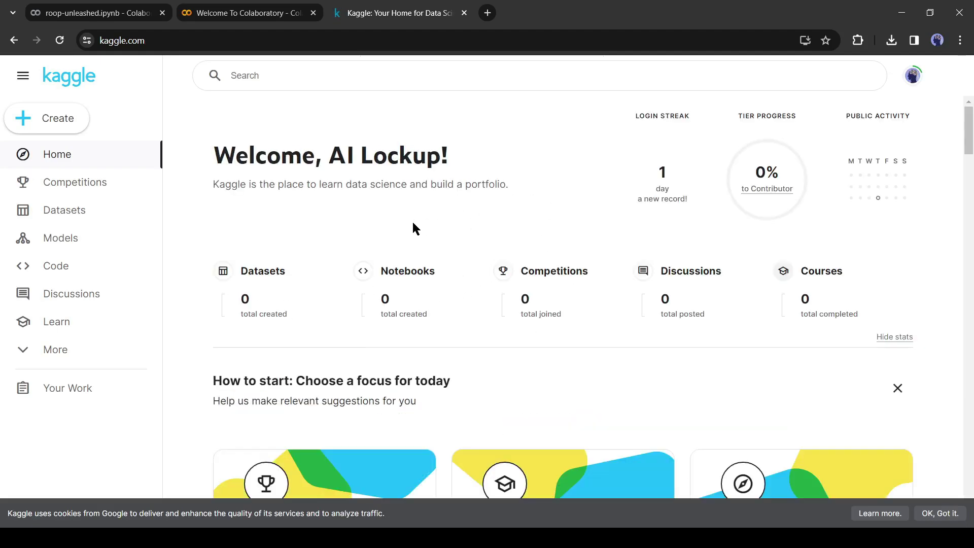
Create a new Kaggle notebook from the sidebar Create menu
click(48, 123)
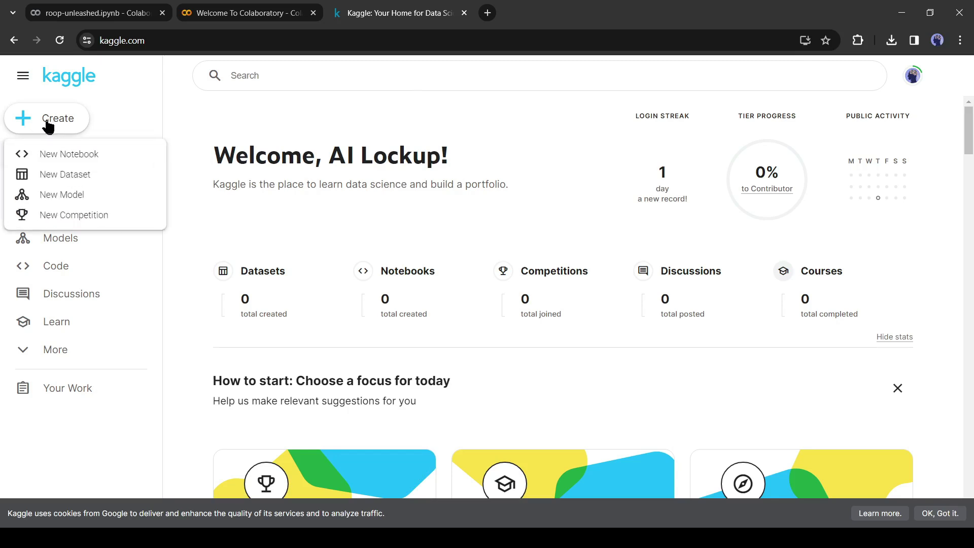
click(107, 155)
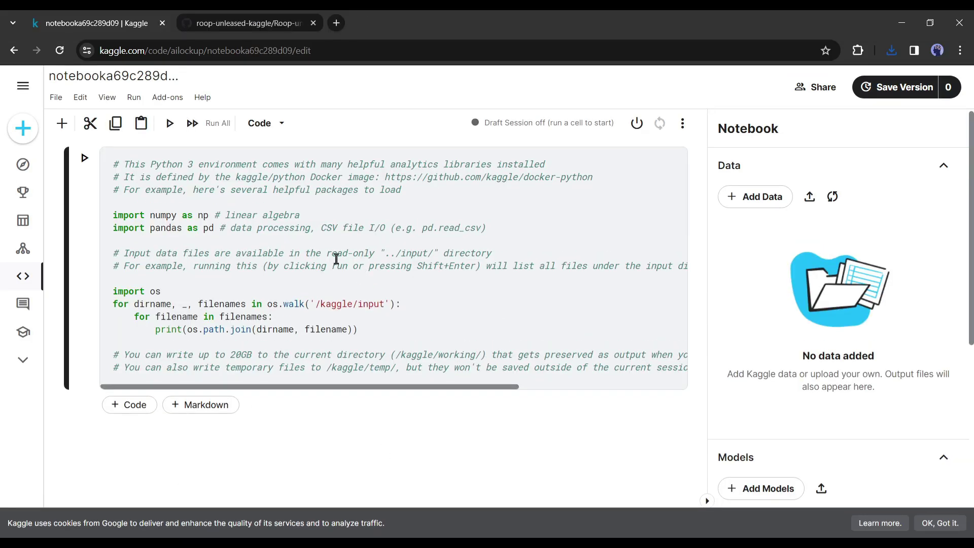
Import Roop-unleashed.ipynb from the recent downloads into the notebook via File > Import Notebook
click(55, 98)
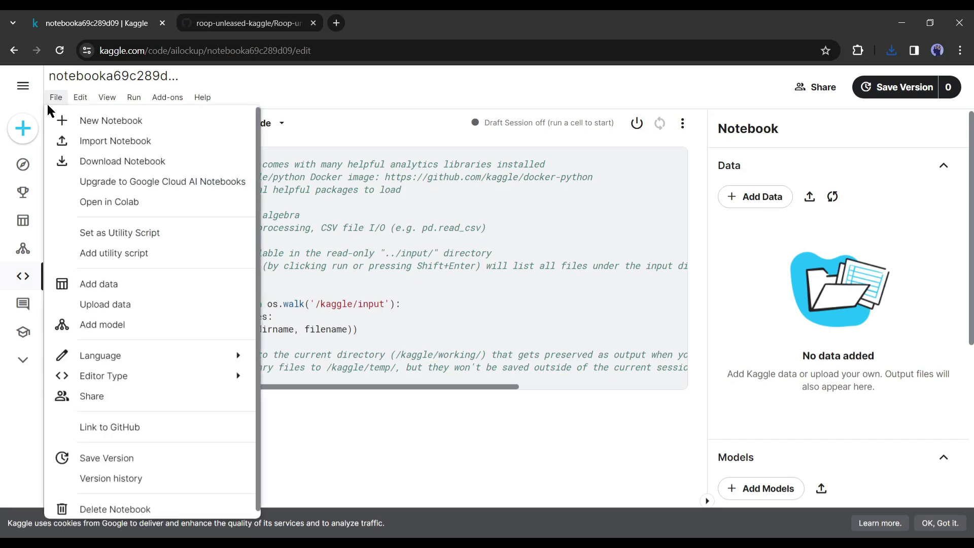
click(121, 139)
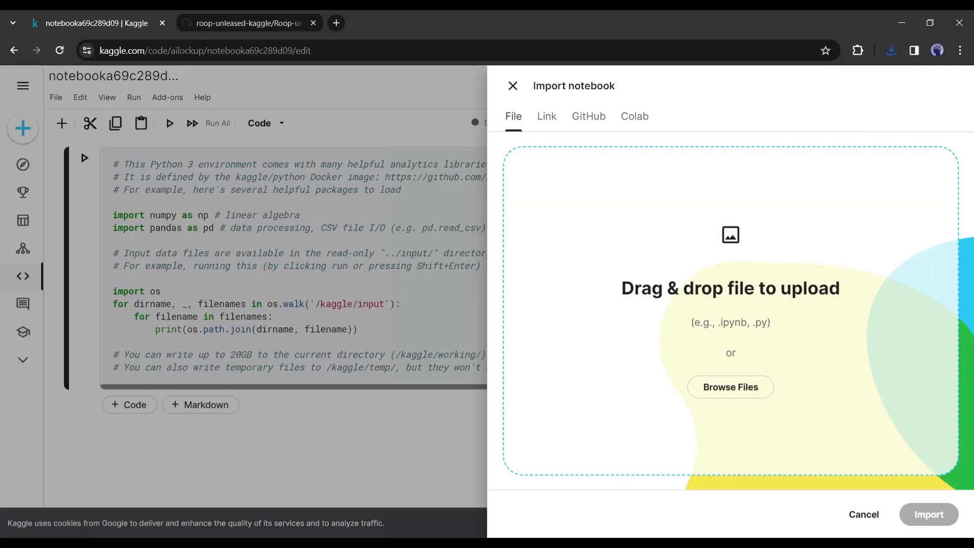
click(892, 50)
drag(776, 102, 660, 228)
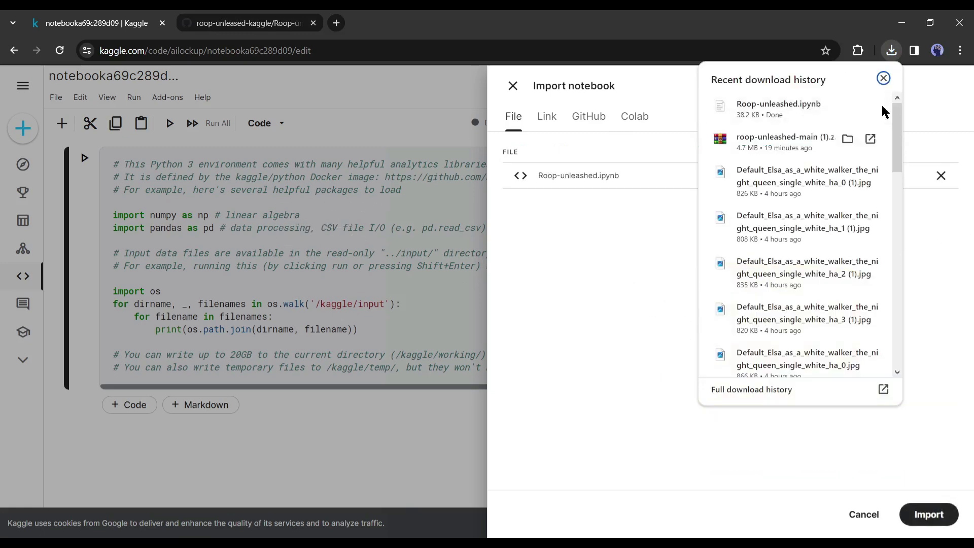
click(929, 93)
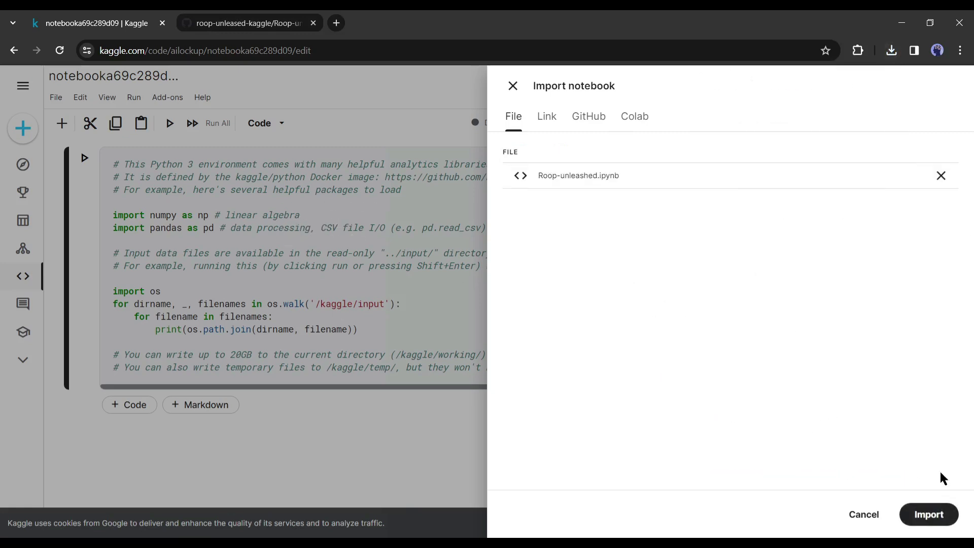
click(929, 514)
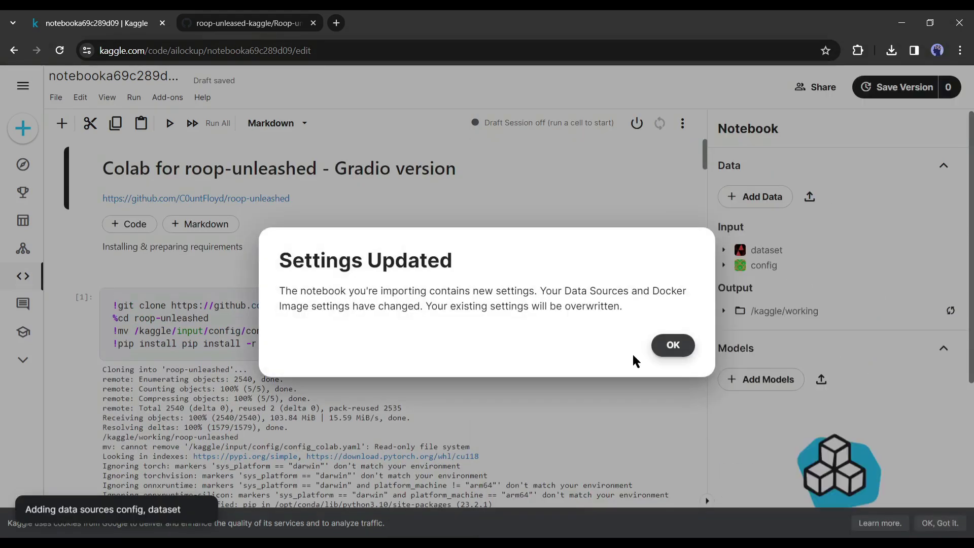
Acknowledge the settings update, start the session, and run the install cell, which fails resolving github.com
click(673, 345)
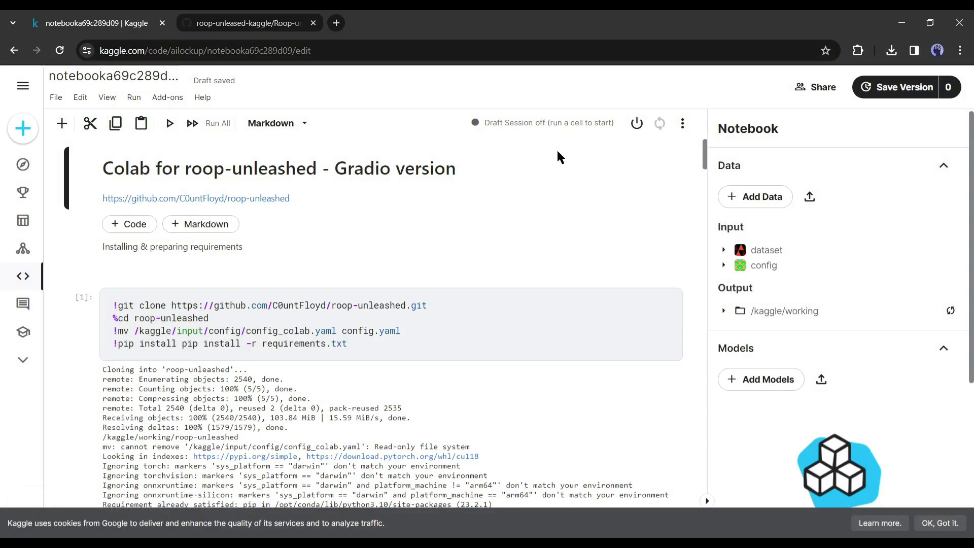
click(637, 123)
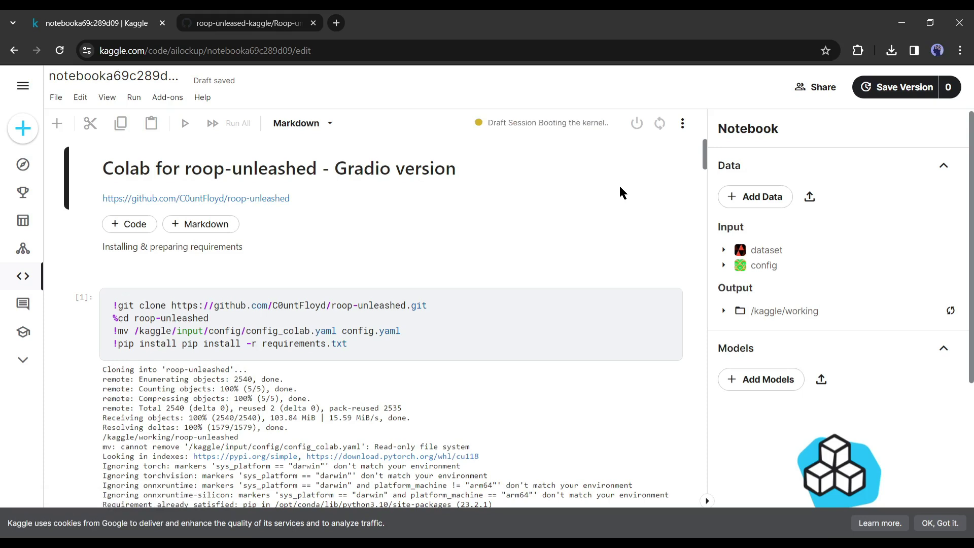
click(939, 523)
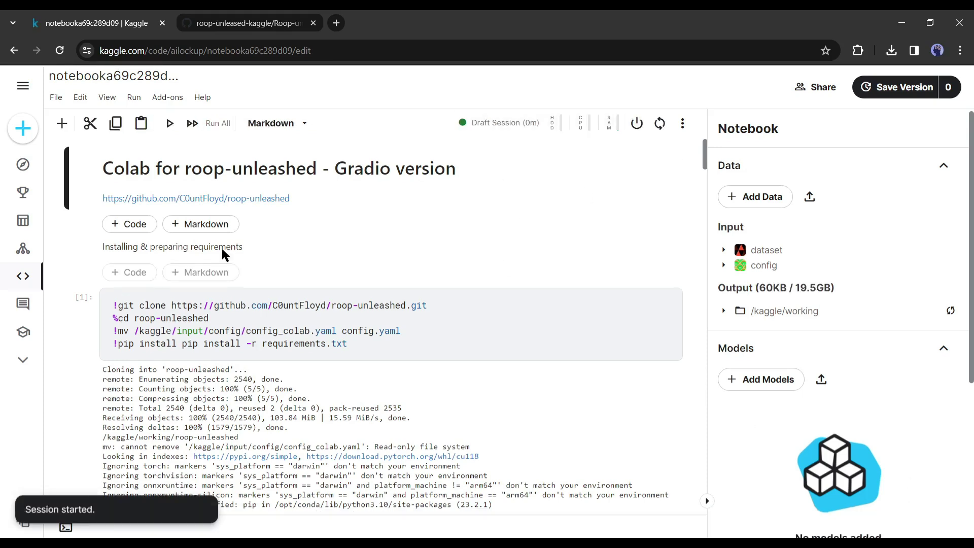
click(82, 301)
click(82, 301)
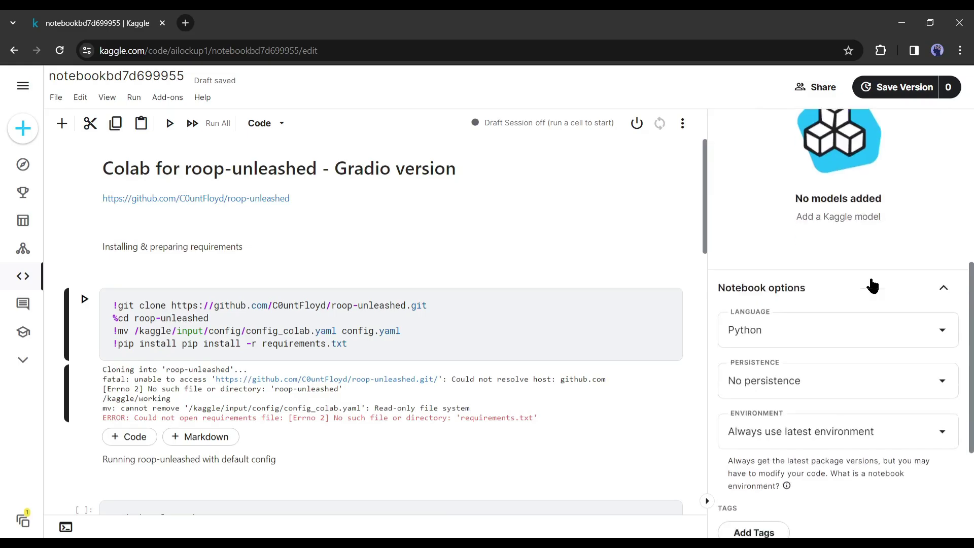
Begin phone verification of the Kaggle account from the notebook side panel
scroll(870, 284, down, 4)
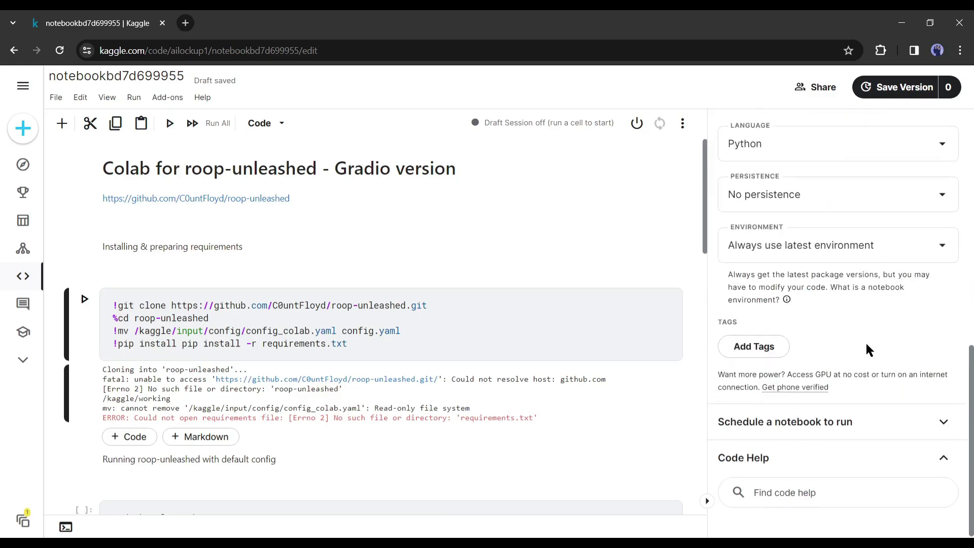
scroll(852, 355, up, 1)
scroll(837, 373, down, 1)
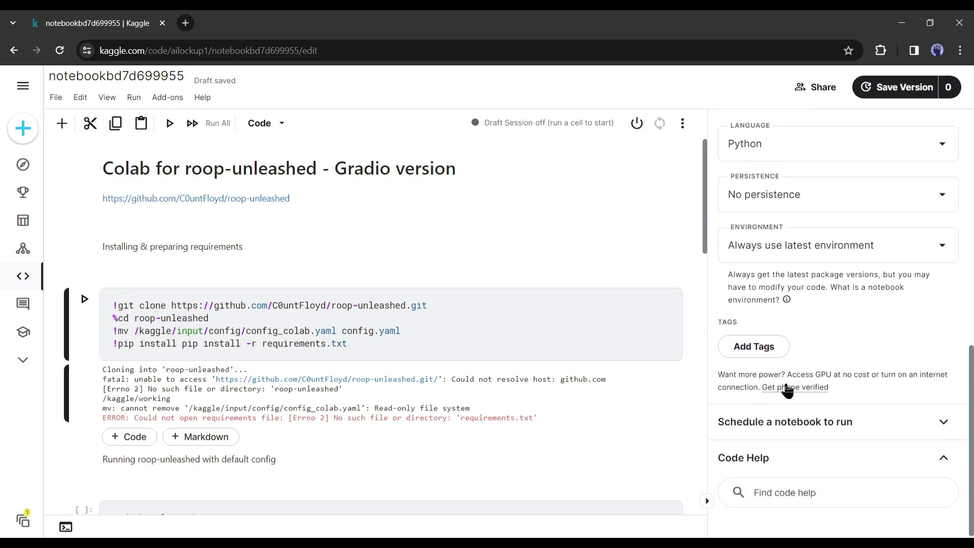
click(815, 389)
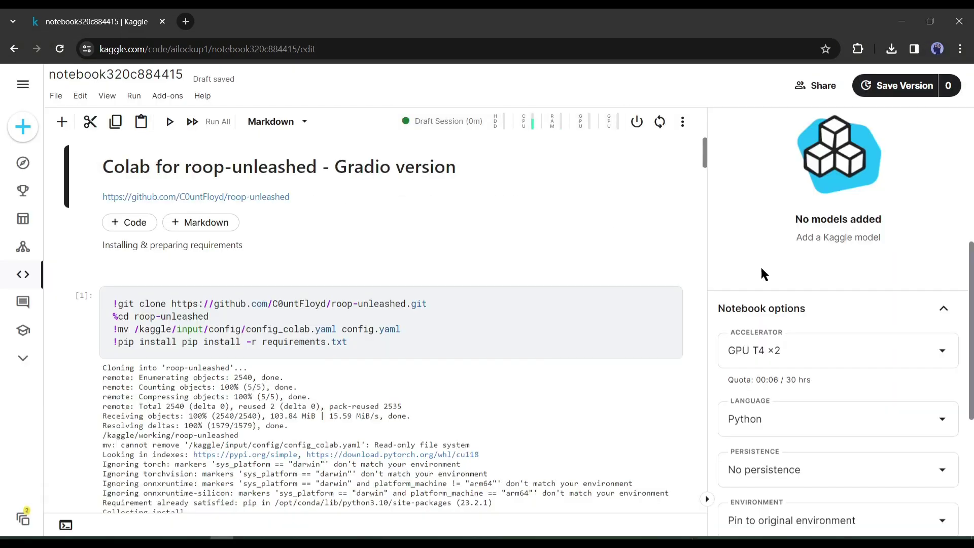
Turn on Internet access for the notebook and rerun the clone and install cell
scroll(798, 359, down, 5)
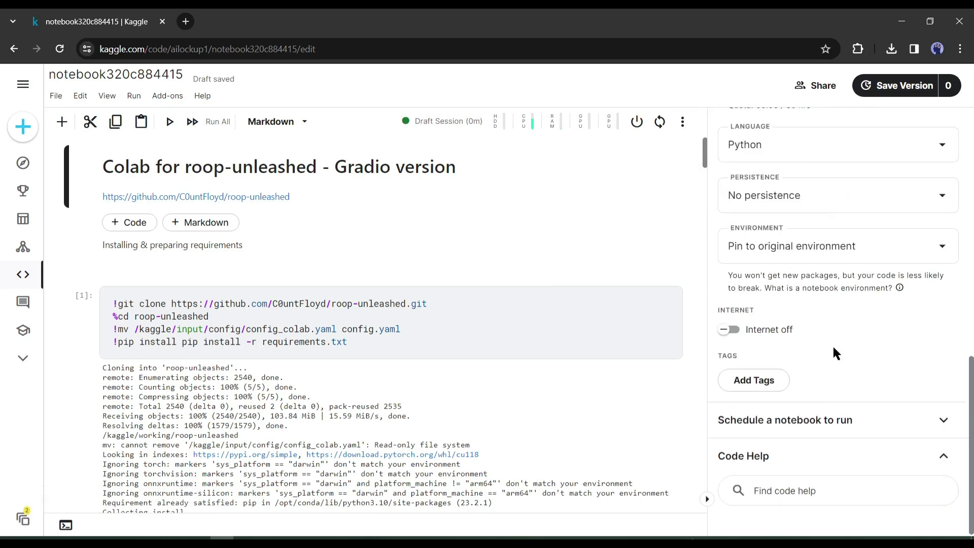
scroll(837, 350, up, 2)
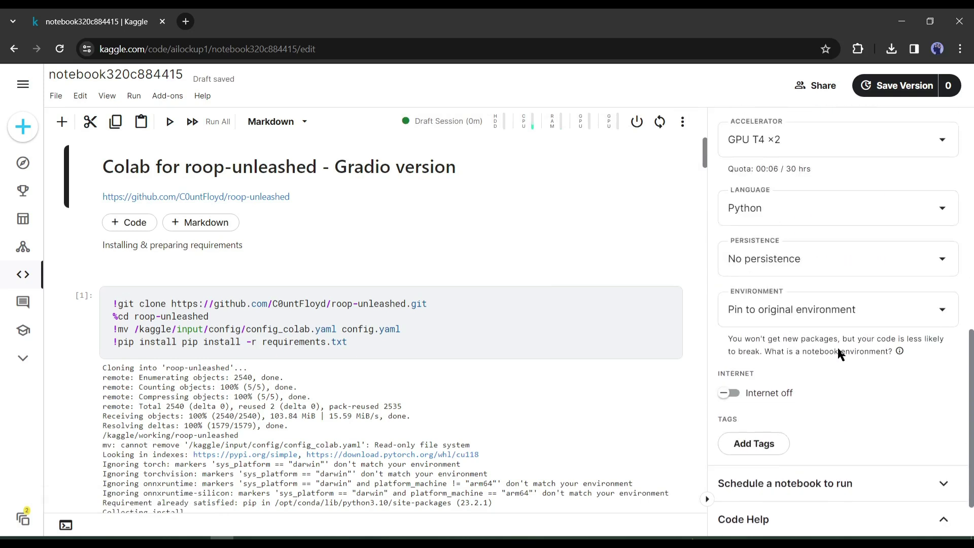
scroll(869, 340, down, 2)
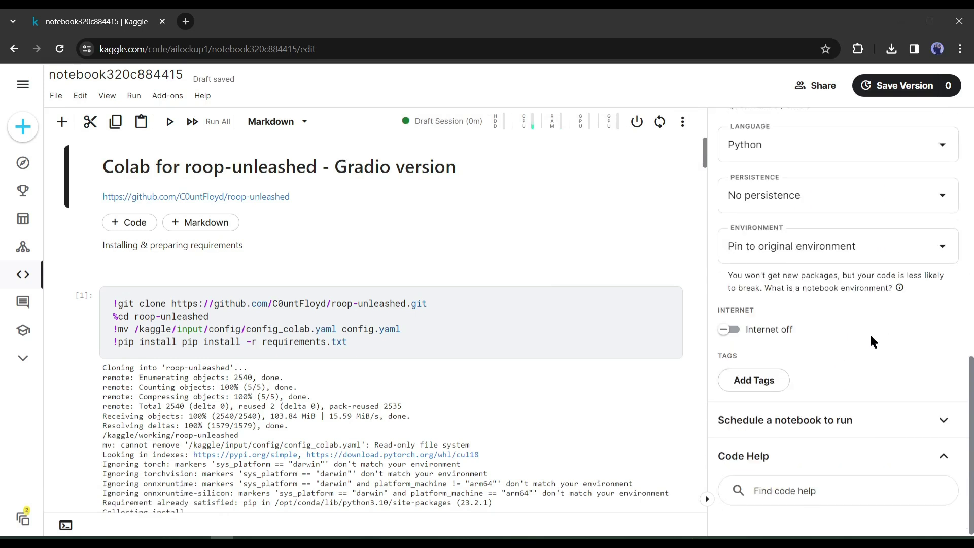
click(727, 330)
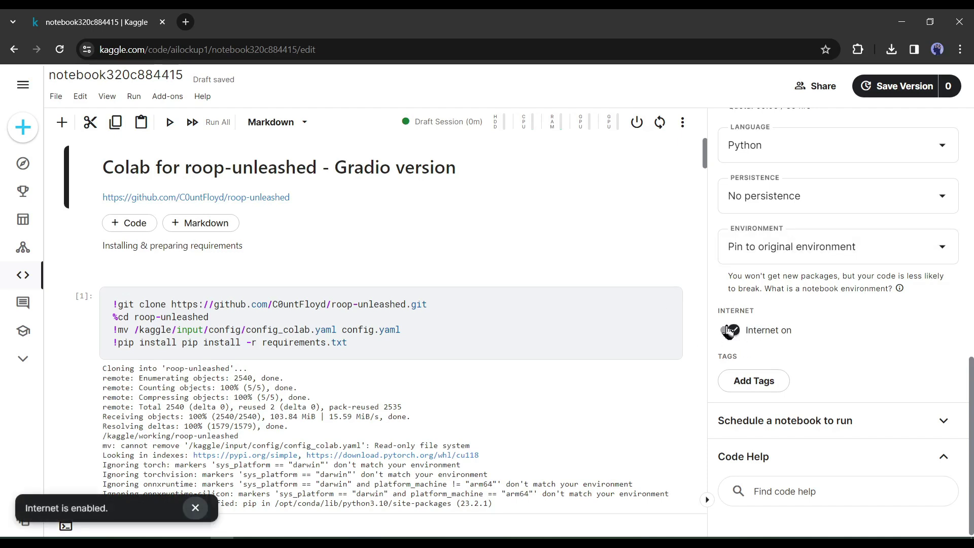
click(84, 298)
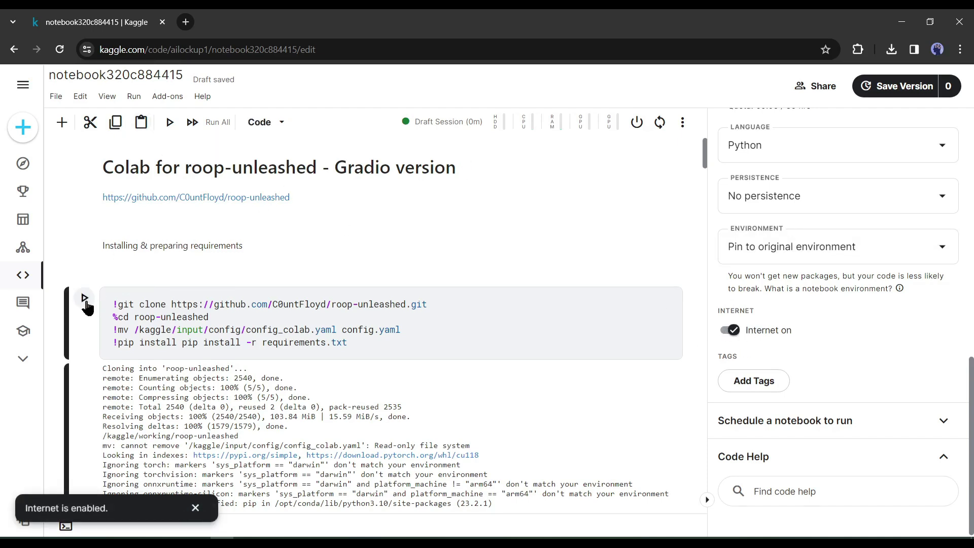
Wait for the requirements install to finish, then locate the Ngrok_token line in the ngrok cell
scroll(508, 373, down, 4)
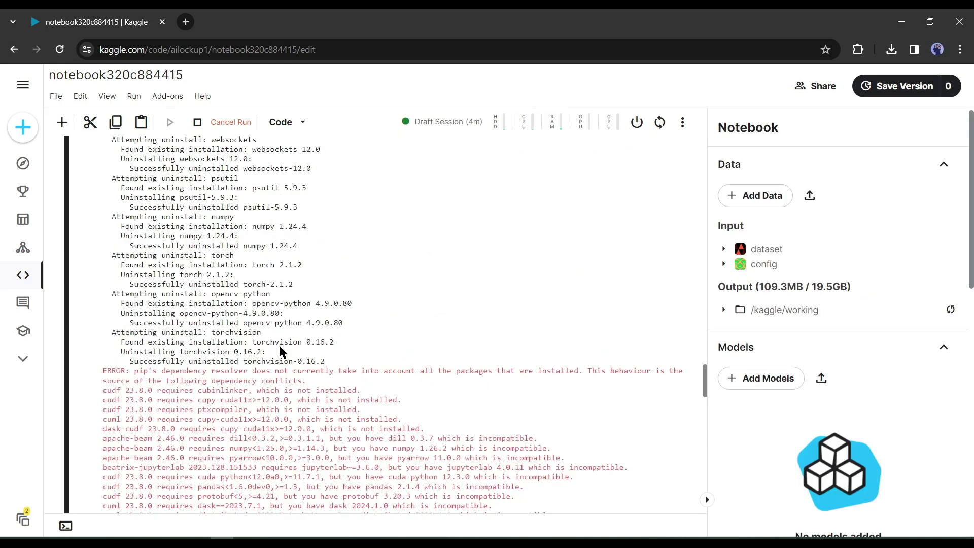
scroll(279, 343, down, 7)
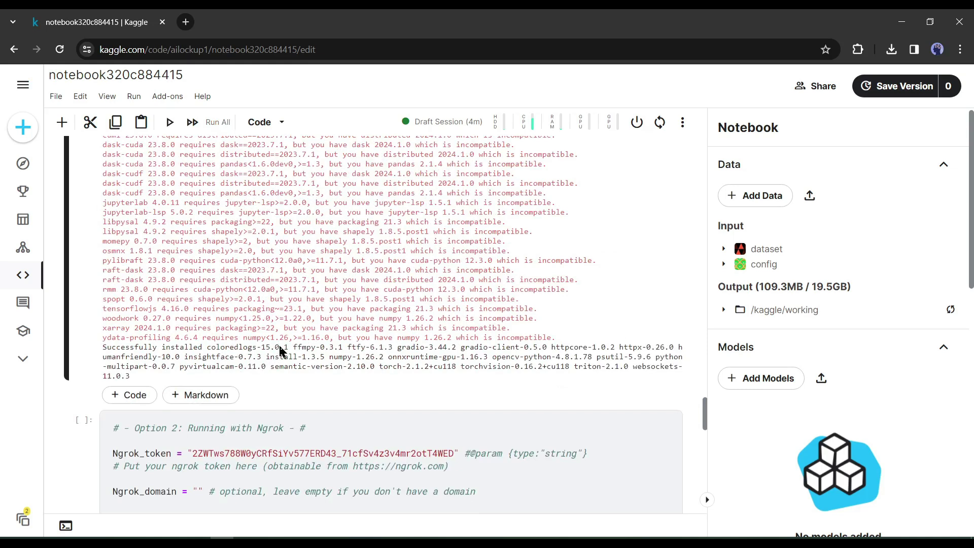
scroll(243, 357, down, 3)
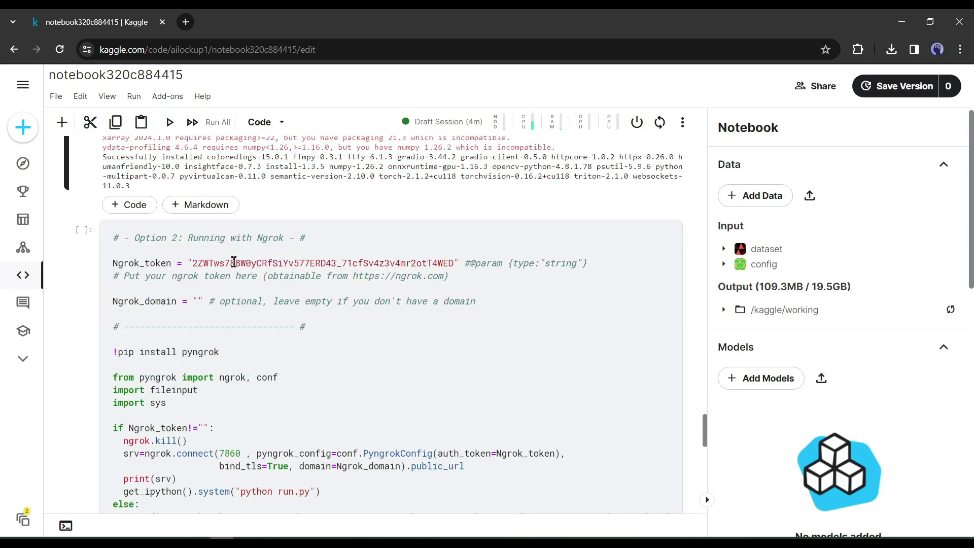
double_click(130, 262)
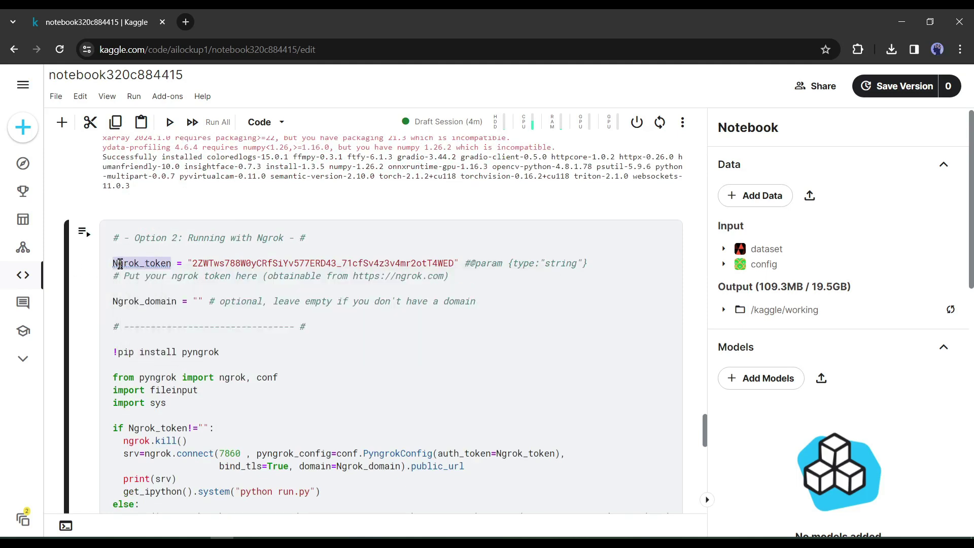
click(120, 262)
In a new tab, search Google for 'Ngrok' and open the ngrok website
key(ctrl+t)
click(343, 279)
text(Ngrok)
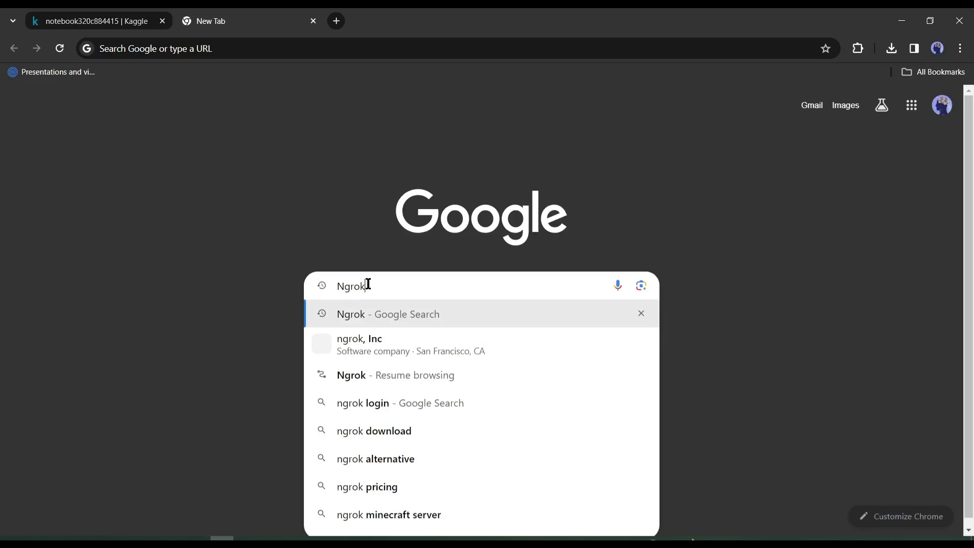
key(Return)
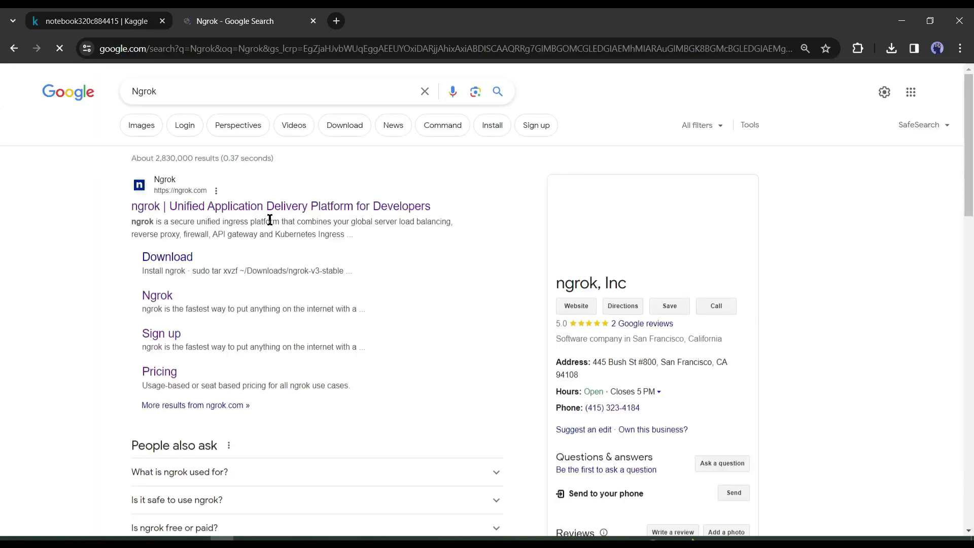
click(238, 207)
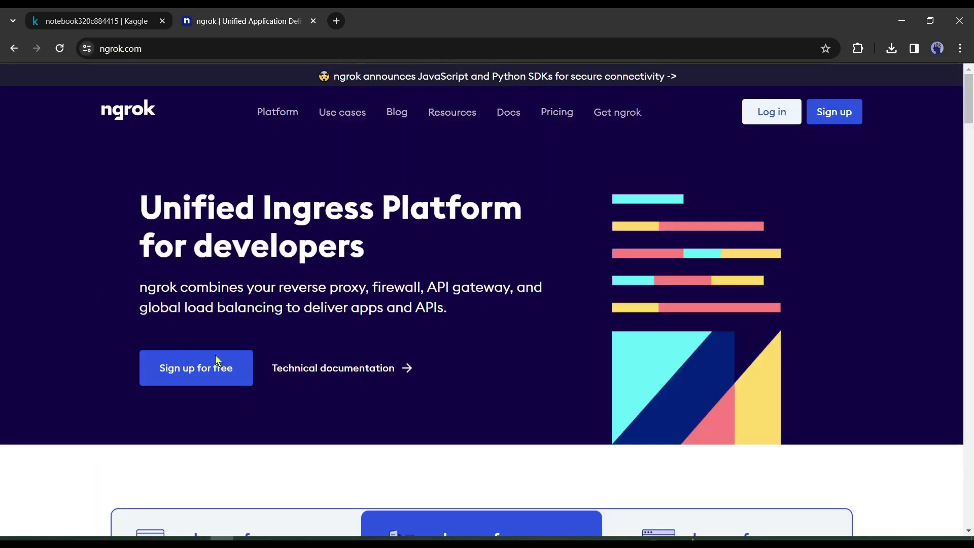
Sign up for ngrok, copy the authtoken from Your Authtoken, and return to Kaggle
click(209, 367)
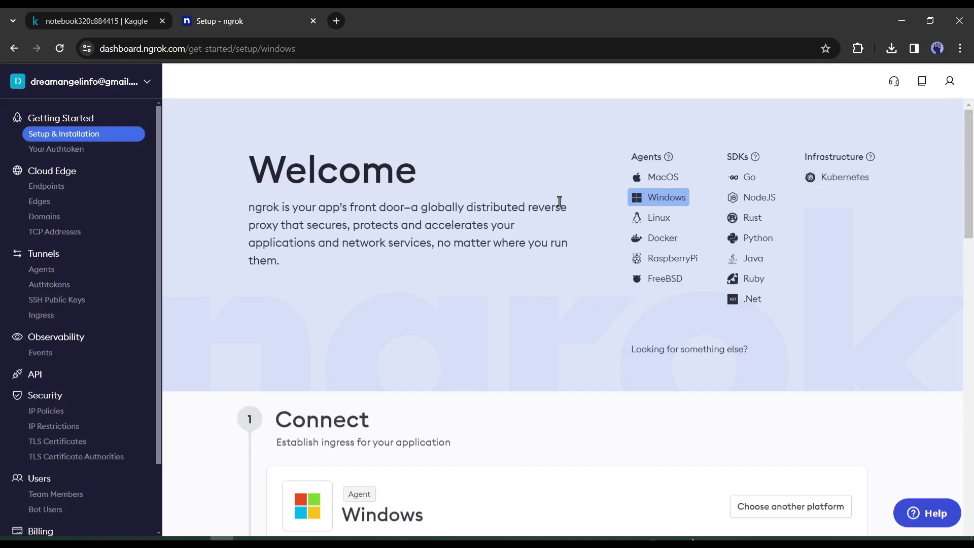
click(79, 152)
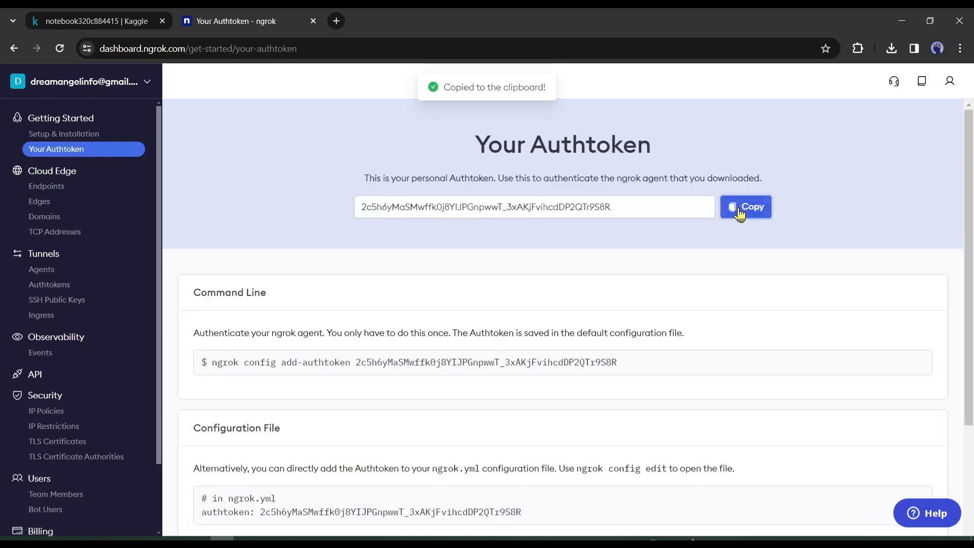
click(124, 15)
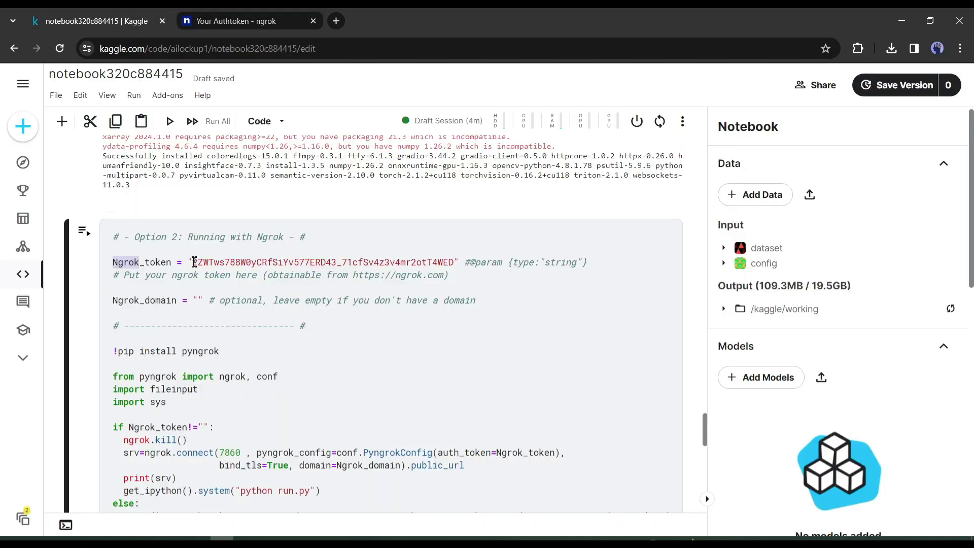
Replace the old Ngrok_token value with the copied authtoken and run the ngrok cell
drag(195, 262, 451, 264)
key(ctrl+v)
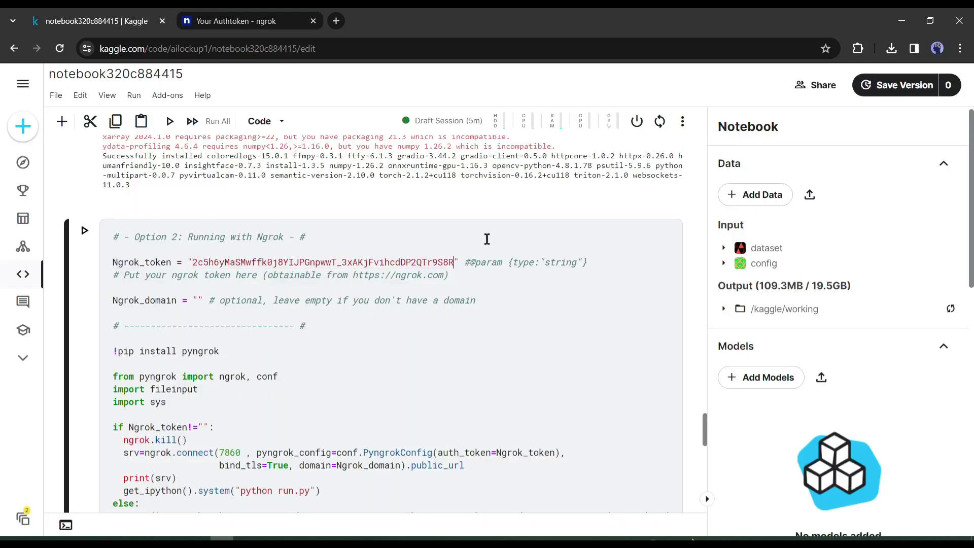
click(84, 231)
scroll(463, 352, down, 3)
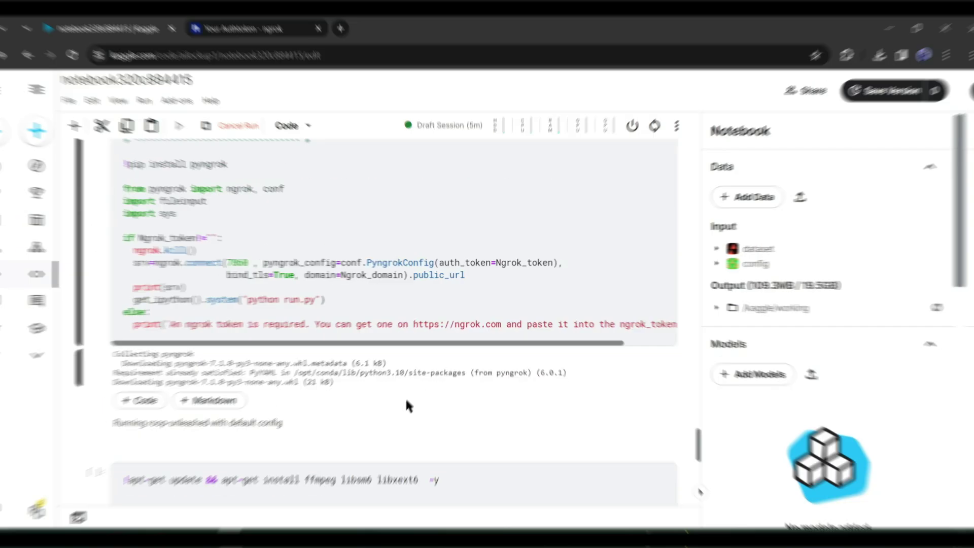
scroll(408, 406, down, 2)
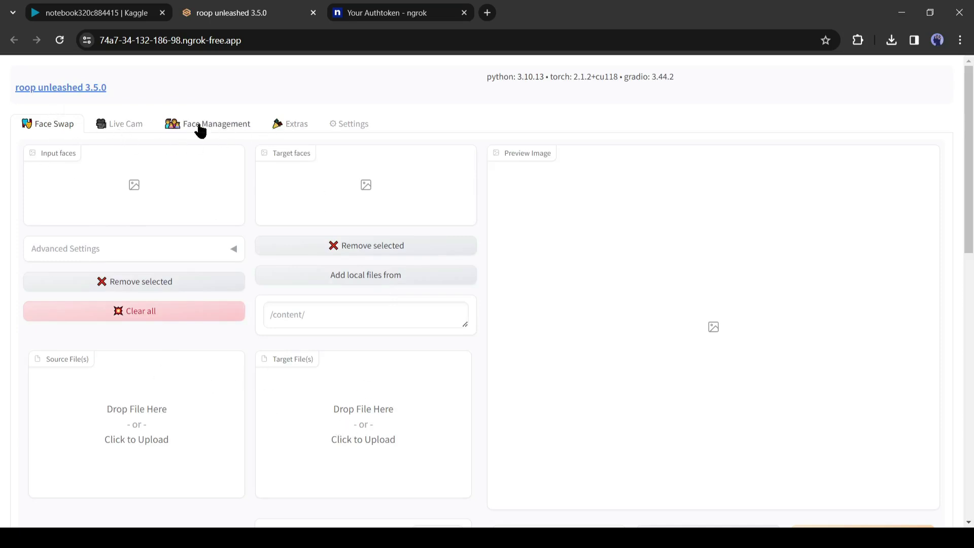
click(118, 126)
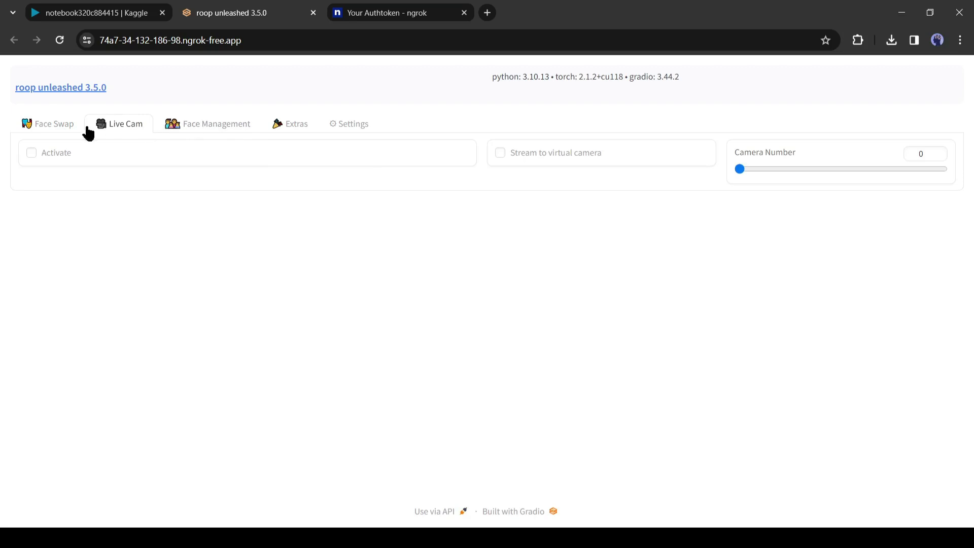
click(226, 134)
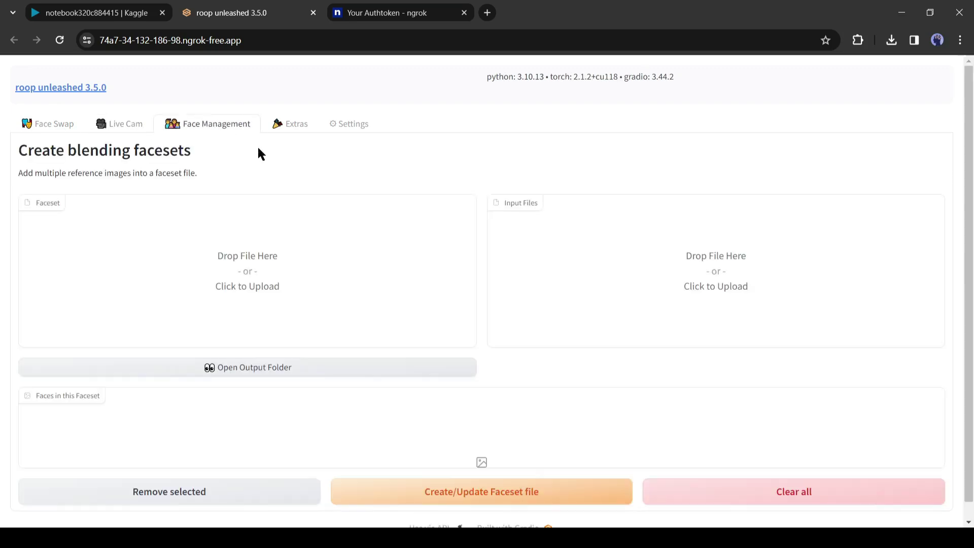
click(292, 131)
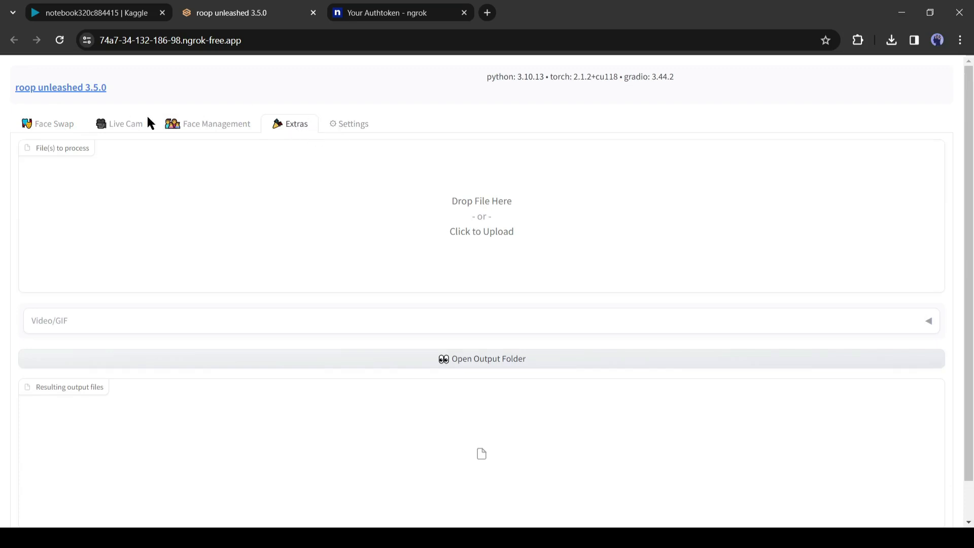
click(48, 124)
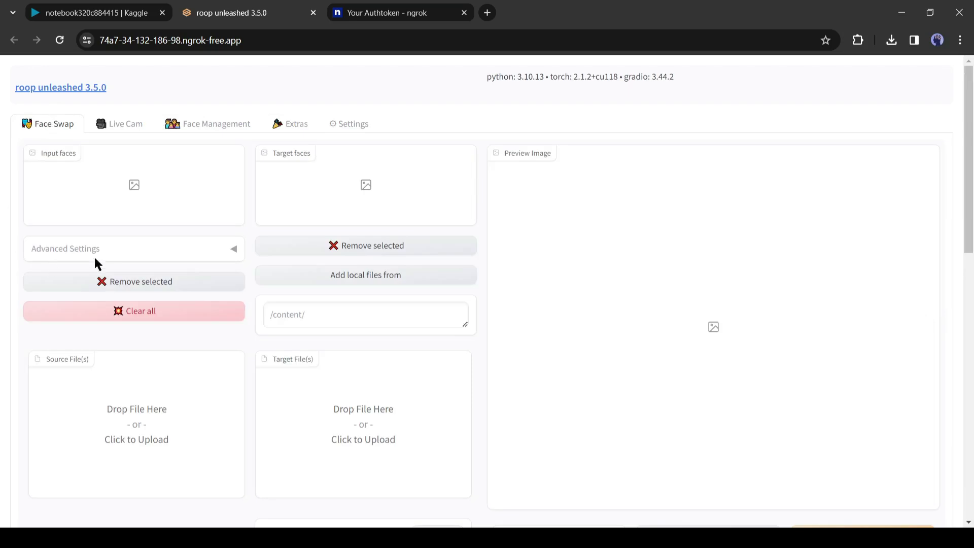
Upload the face photo as the source and Video3.mp4 as the target video
scroll(206, 319, down, 3)
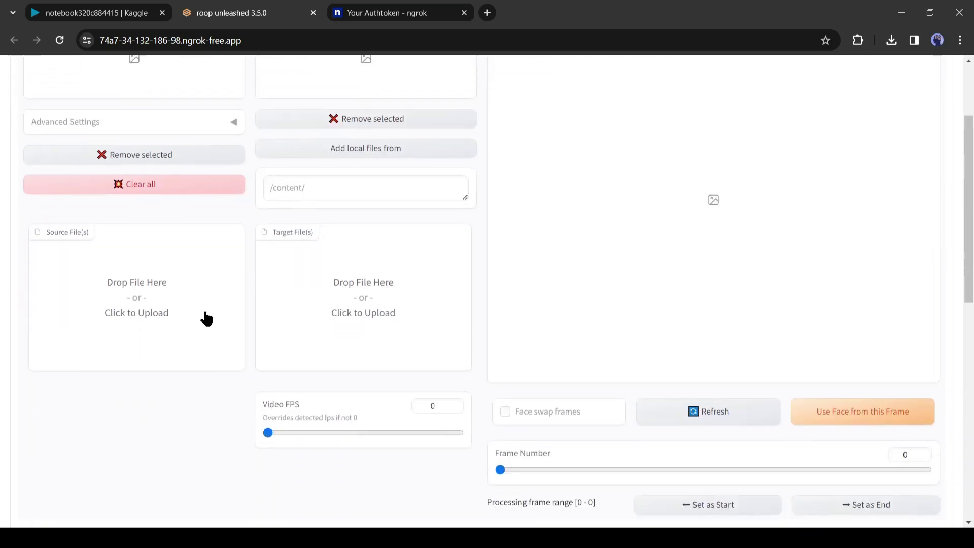
click(136, 290)
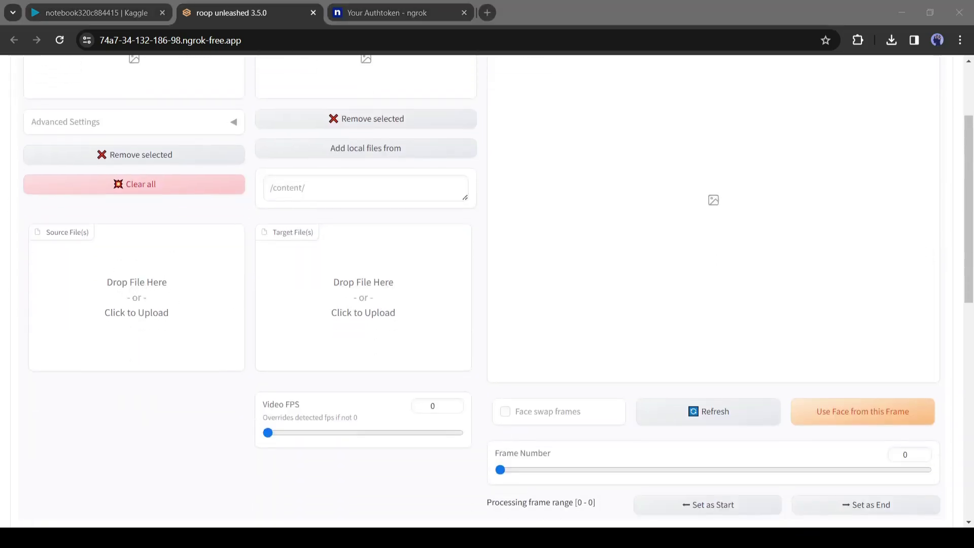
scroll(199, 255, up, 3)
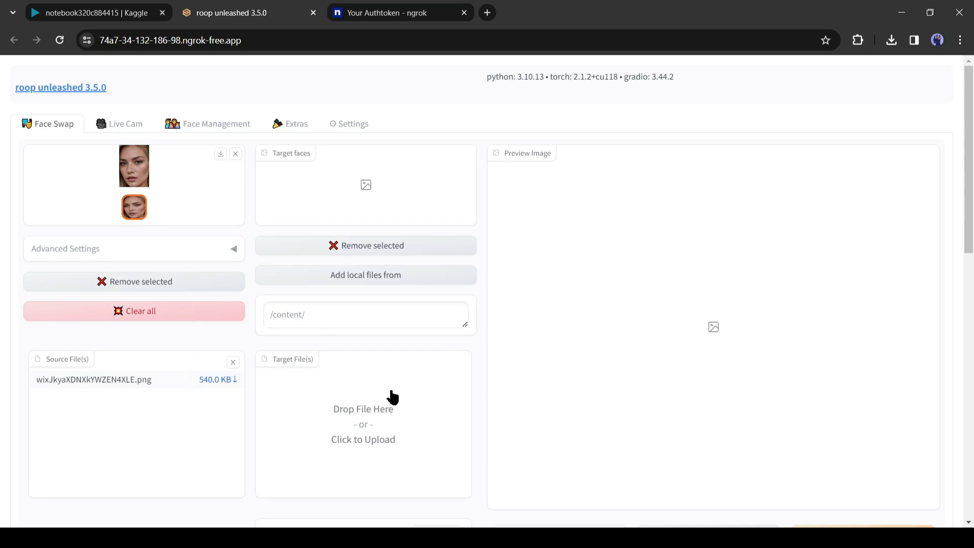
click(365, 418)
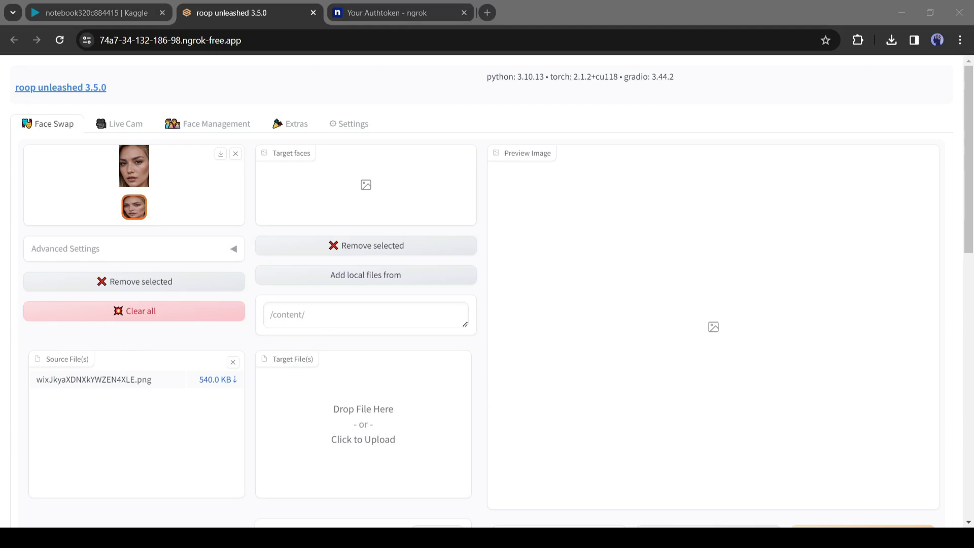
double_click(395, 324)
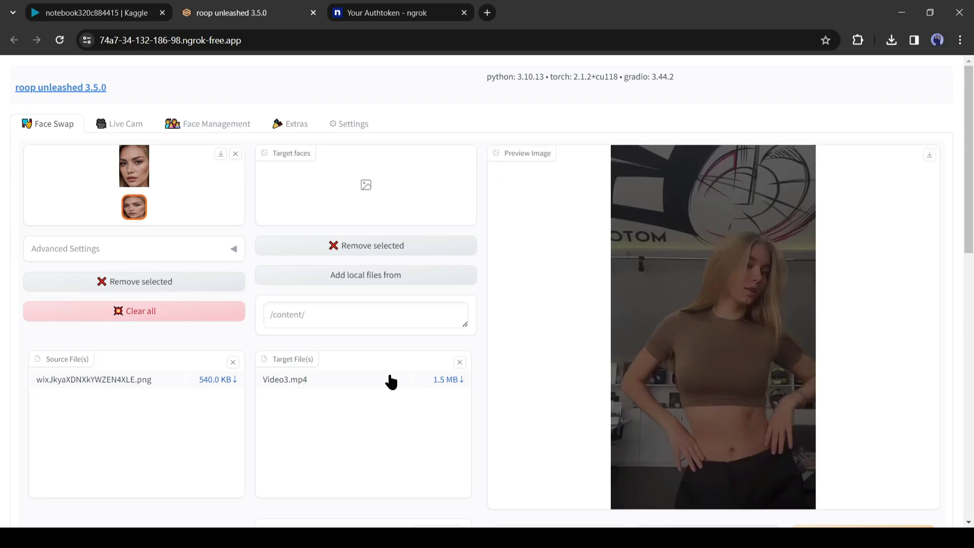
Check the face selection options and leave them unchanged
scroll(588, 325, down, 6)
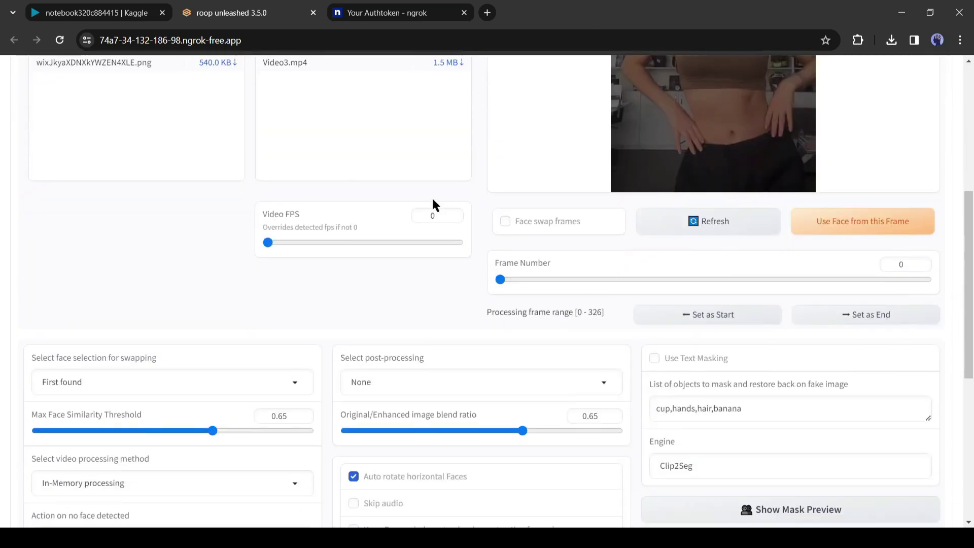
scroll(274, 315, down, 4)
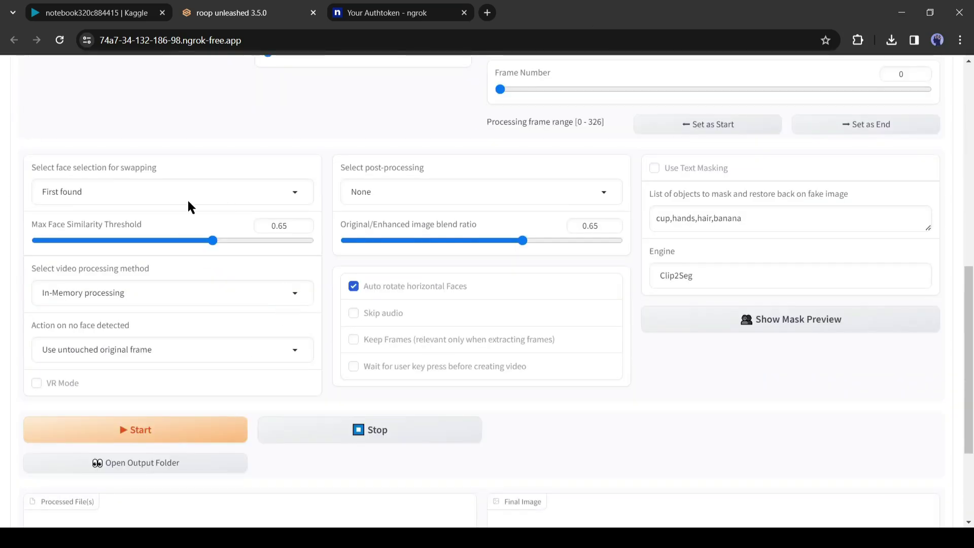
click(170, 191)
click(13, 168)
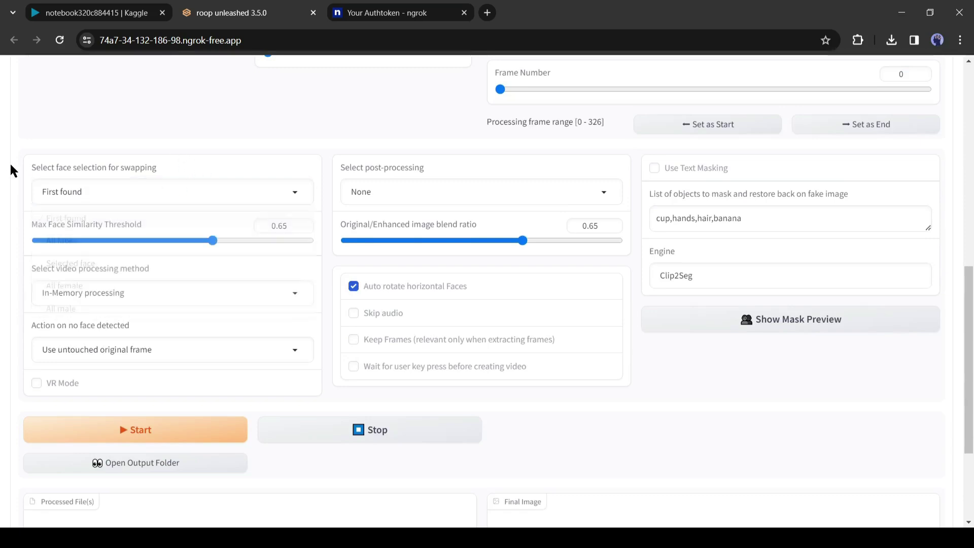
Set post-processing to GPEN
scroll(206, 309, up, 3)
click(448, 317)
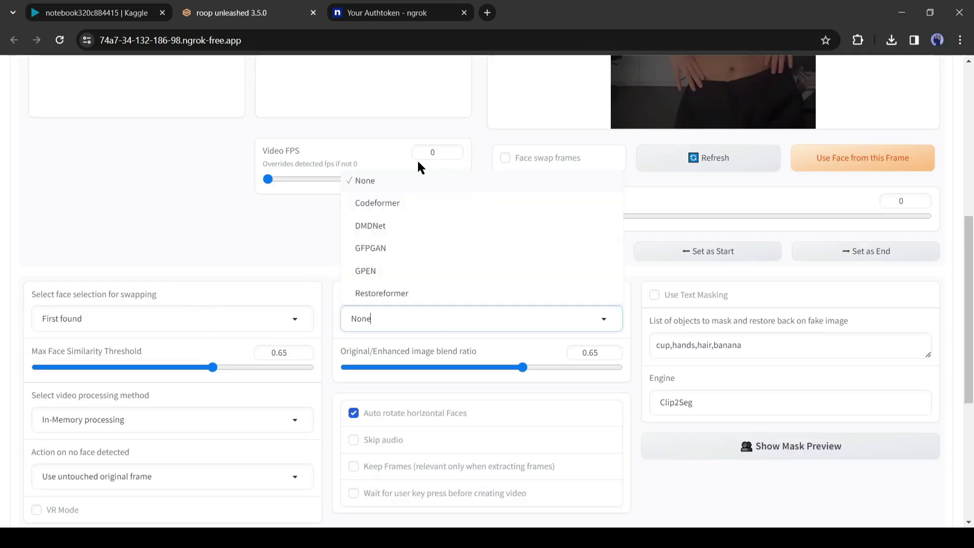
click(398, 271)
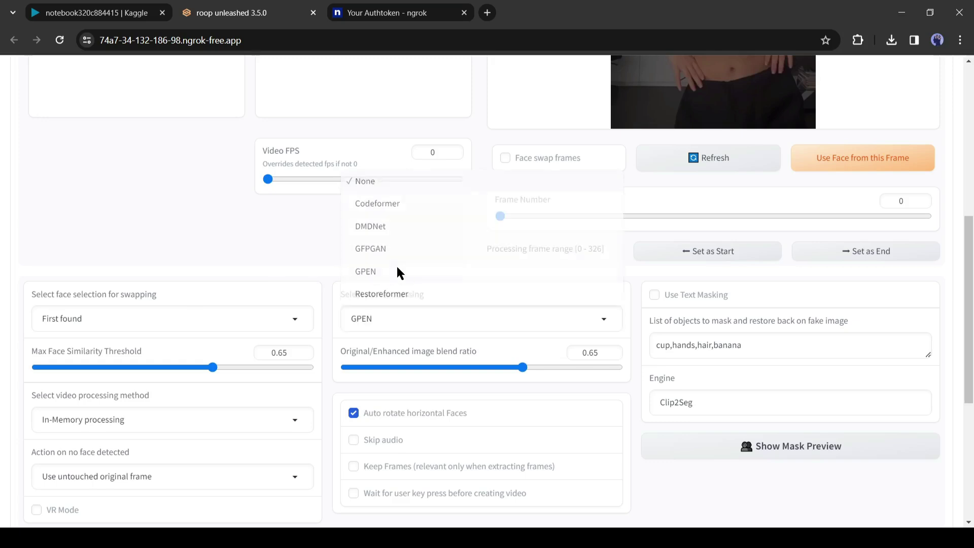
Start face-swapping Video3.mp4 to produce Video3_17-06-36.mp4
scroll(391, 279, down, 4)
scroll(269, 320, up, 8)
scroll(272, 317, down, 5)
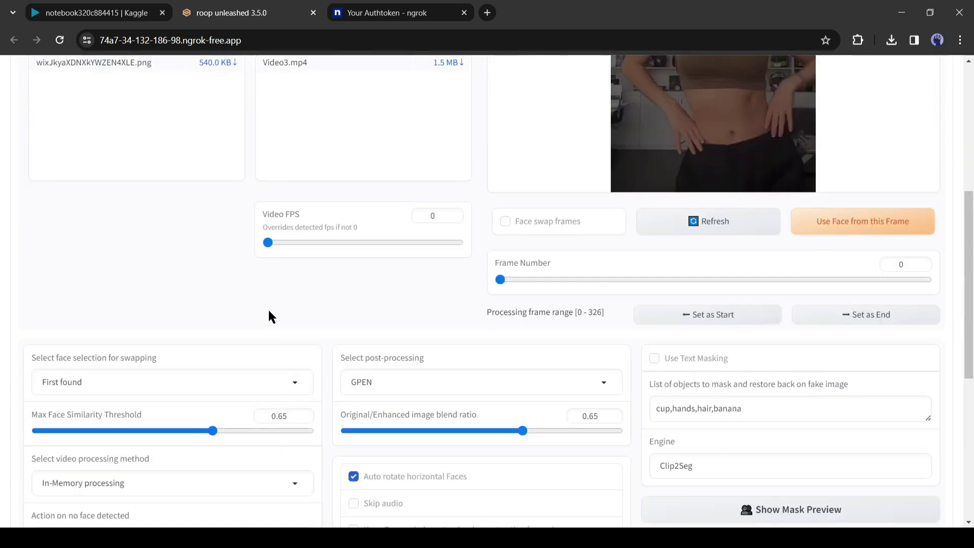
scroll(182, 423, down, 2)
click(131, 429)
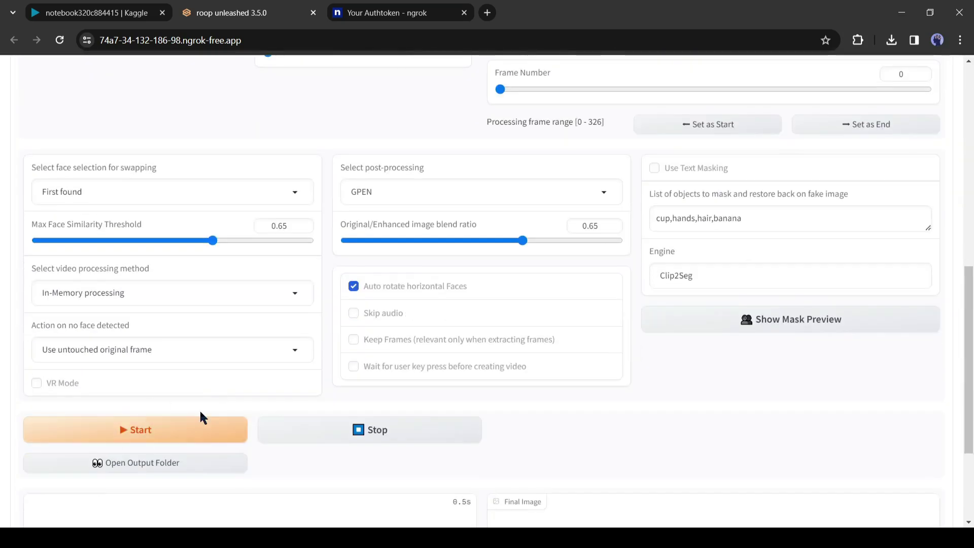
scroll(208, 413, down, 3)
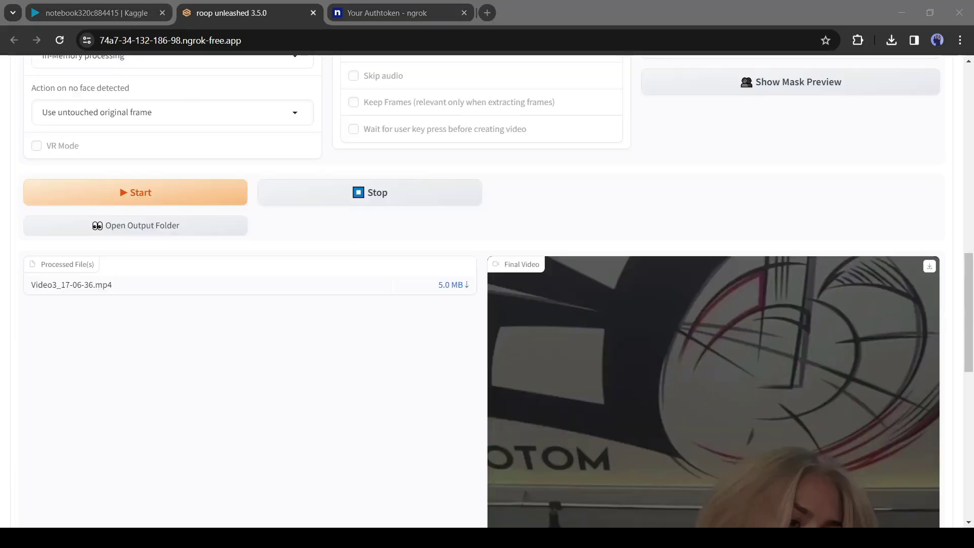
Play the finished Video3_17-06-36.mp4 in the Final Video panel
scroll(541, 365, down, 8)
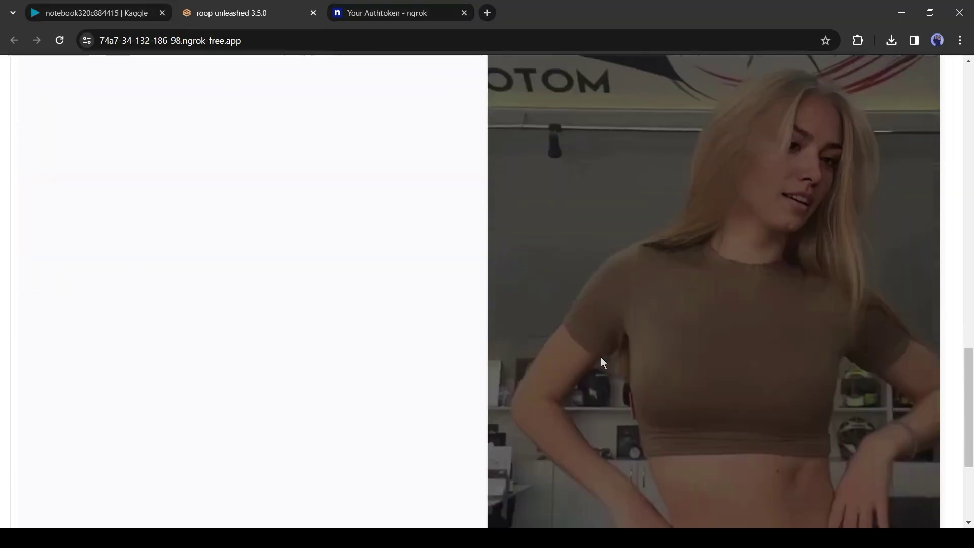
scroll(491, 366, down, 4)
click(506, 474)
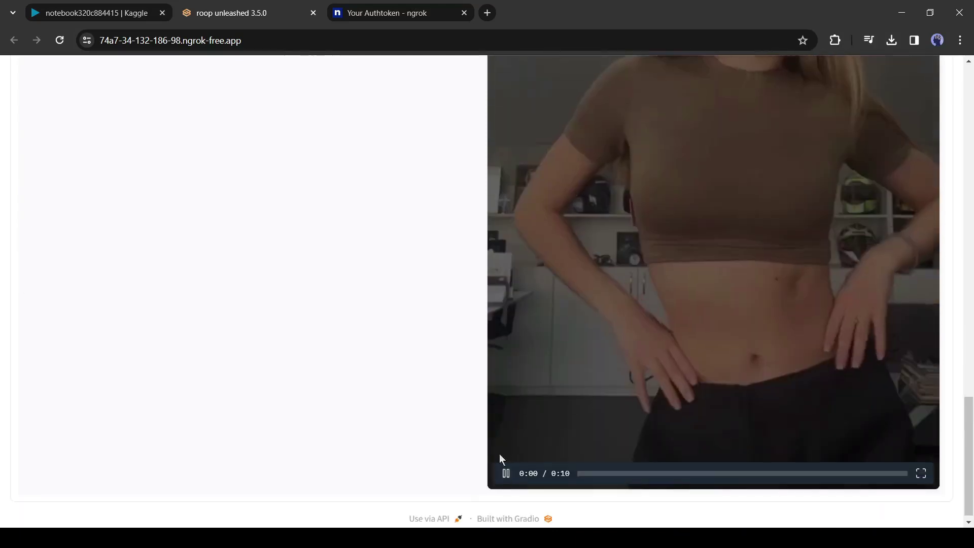
Download Video3_17-06-36.mp4 from the Final Video panel
scroll(449, 391, up, 4)
scroll(579, 357, up, 2)
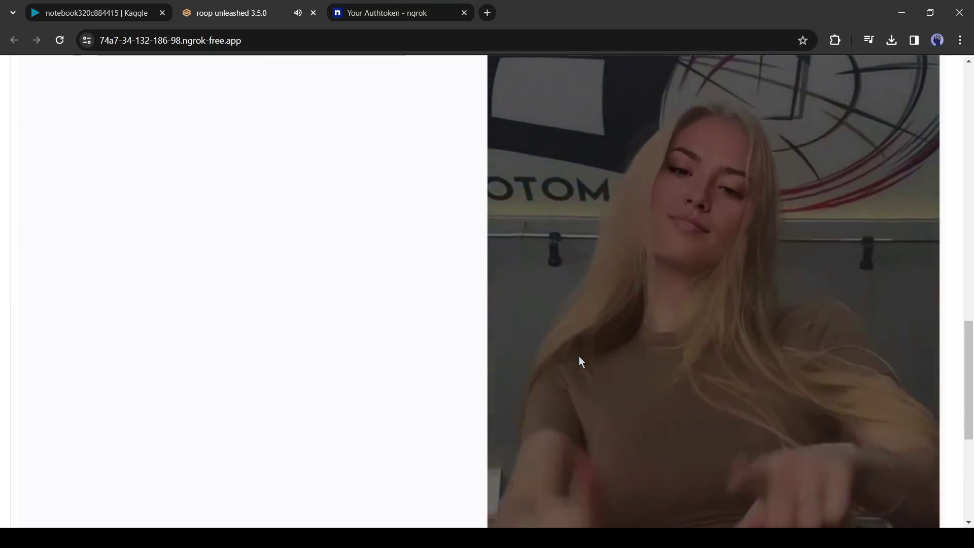
scroll(580, 357, down, 2)
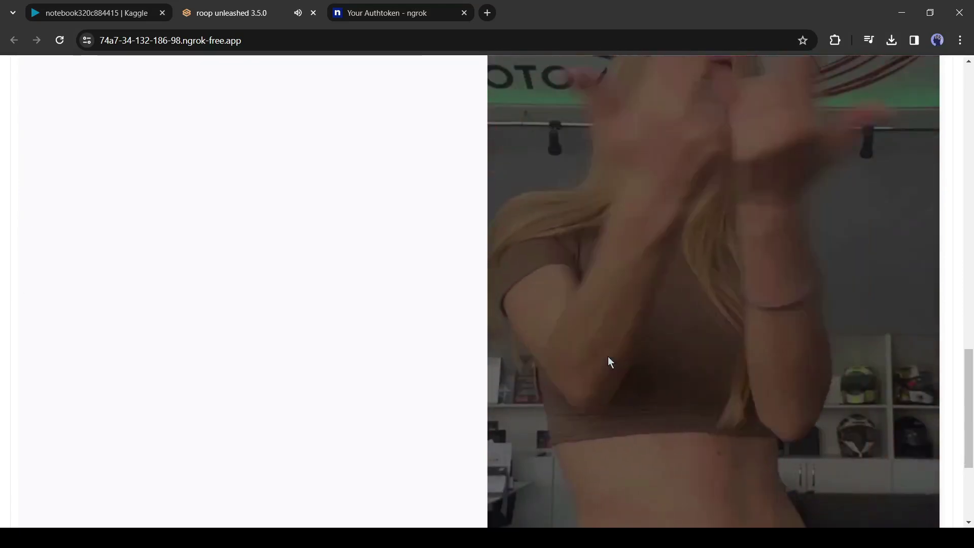
scroll(608, 356, up, 2)
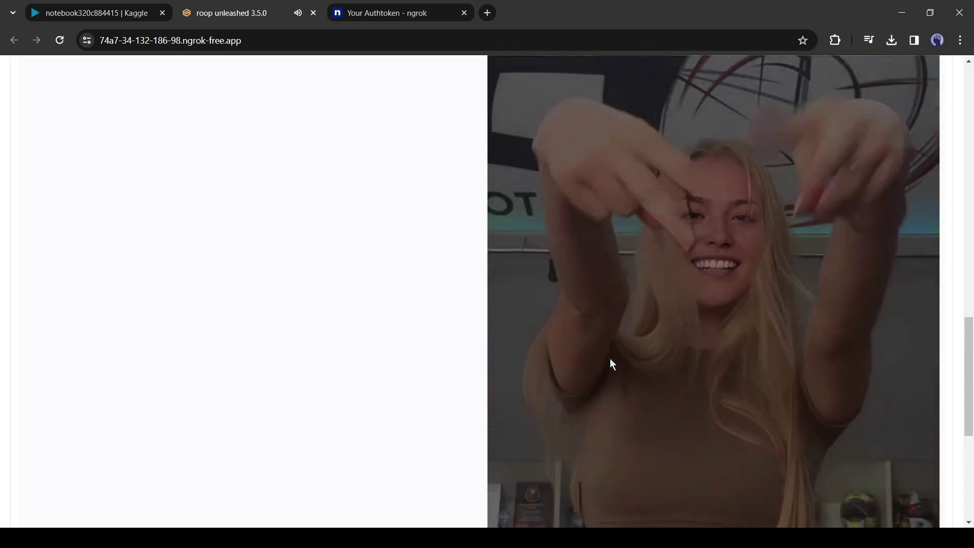
scroll(684, 408, up, 2)
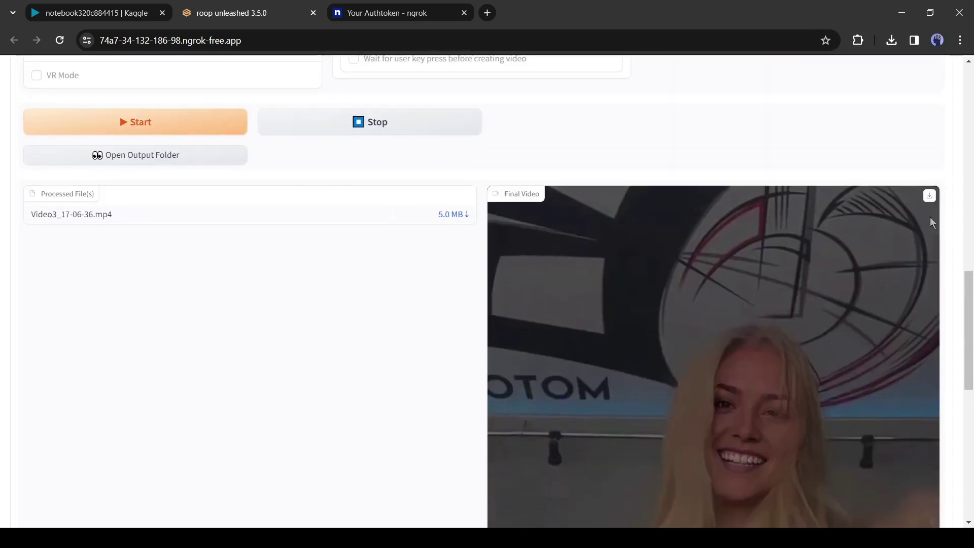
scroll(930, 233, up, 1)
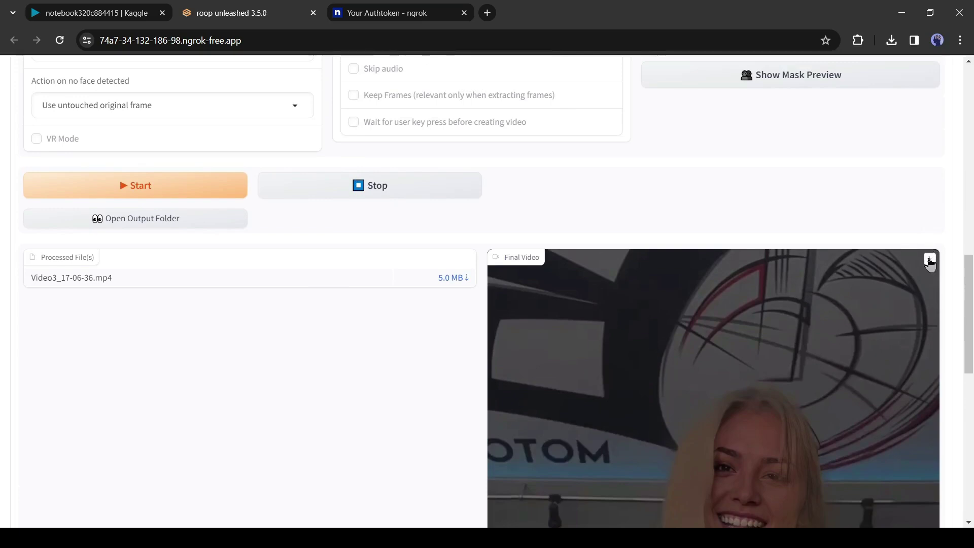
click(930, 260)
Remove Video3.mp4 from the Target File(s) slot
scroll(593, 309, up, 10)
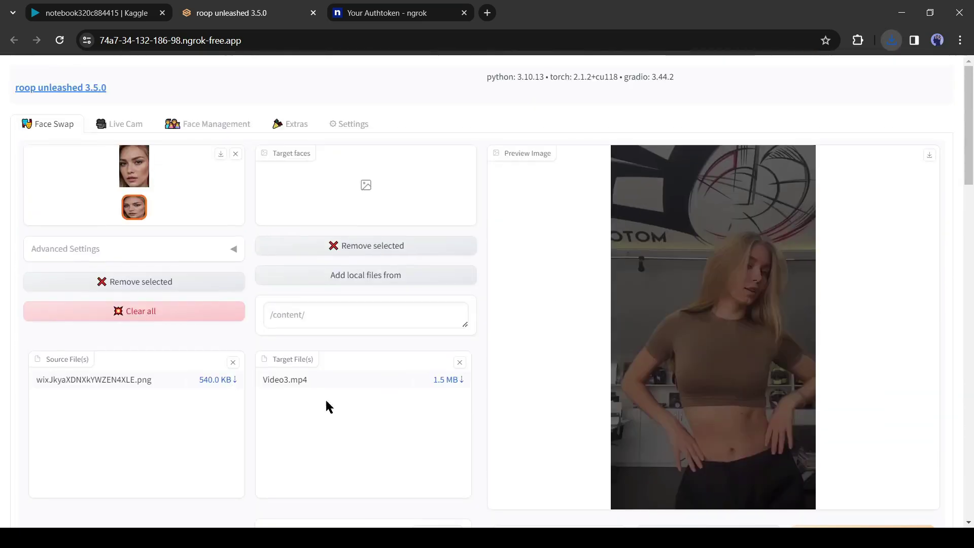
click(459, 362)
scroll(490, 320, down, 2)
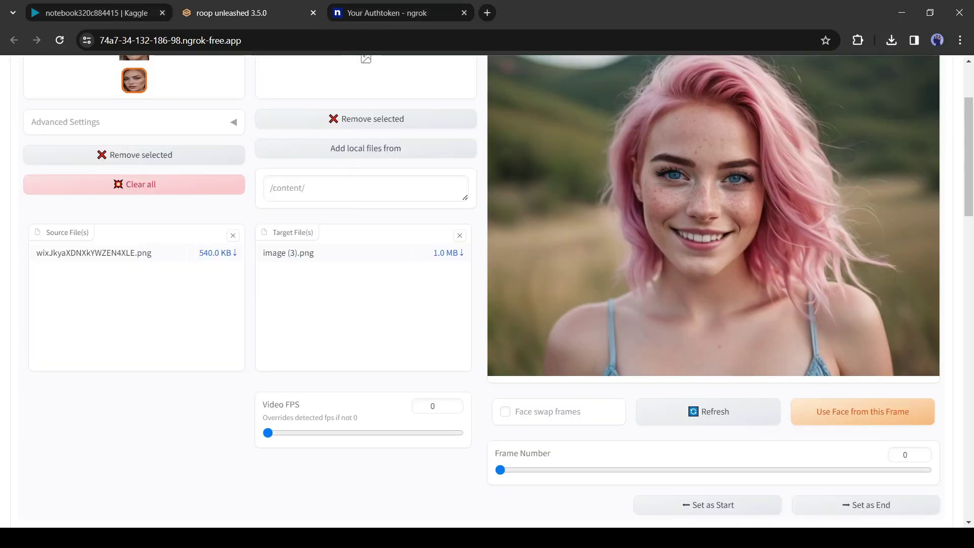
scroll(490, 320, up, 2)
scroll(491, 320, down, 6)
scroll(491, 320, up, 3)
scroll(396, 315, down, 5)
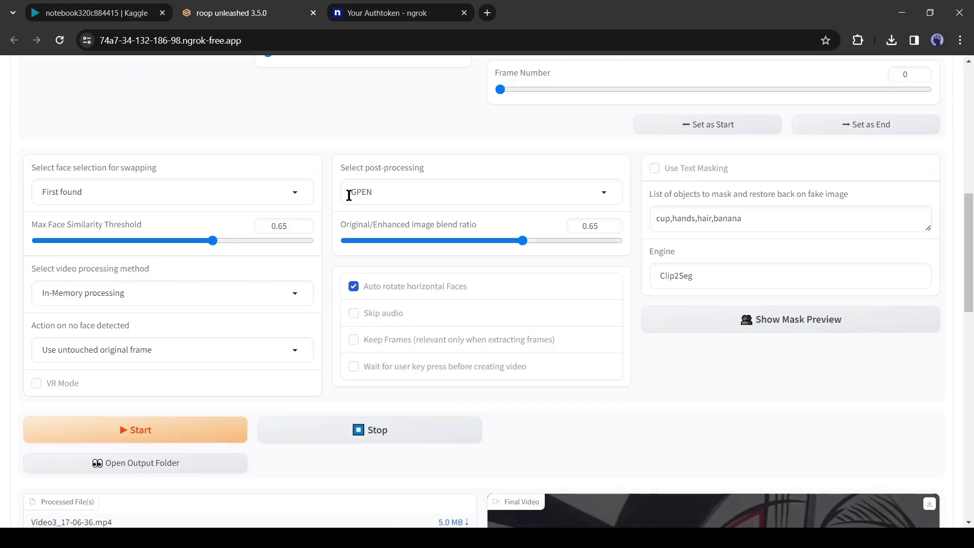
Run the face swap on target image (3).png, producing 3_17-11-32.png
click(174, 437)
scroll(928, 134, down, 6)
click(928, 135)
scroll(333, 439, up, 5)
scroll(403, 457, down, 3)
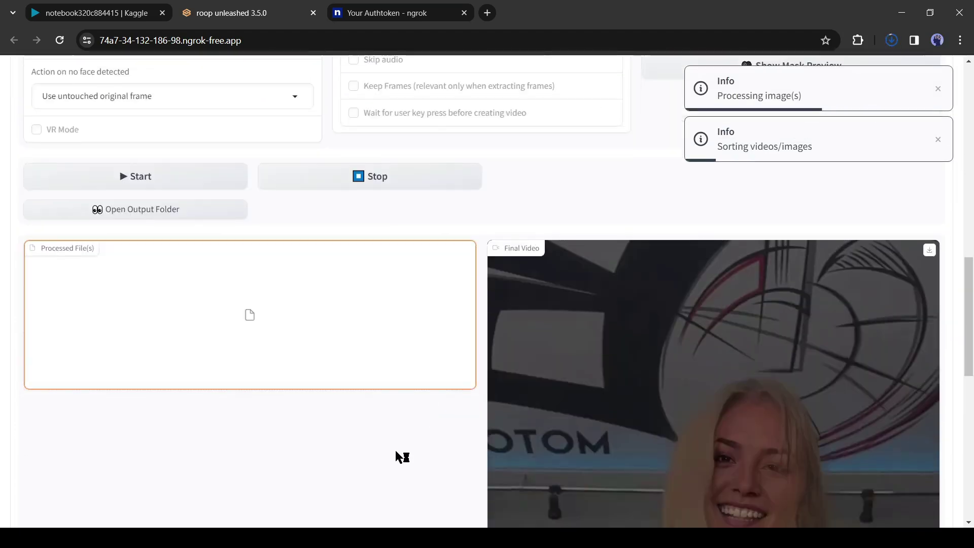
scroll(307, 350, up, 4)
scroll(508, 355, down, 5)
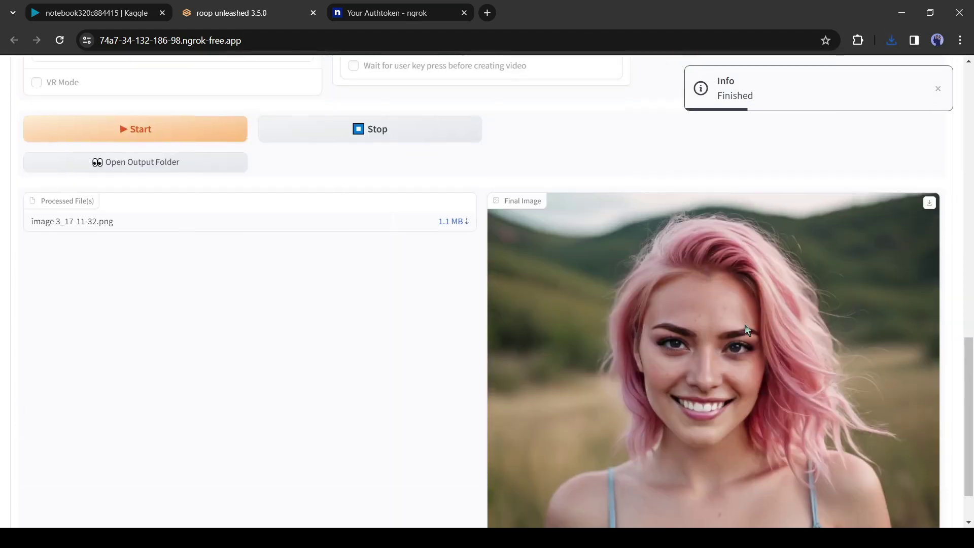
scroll(745, 324, down, 2)
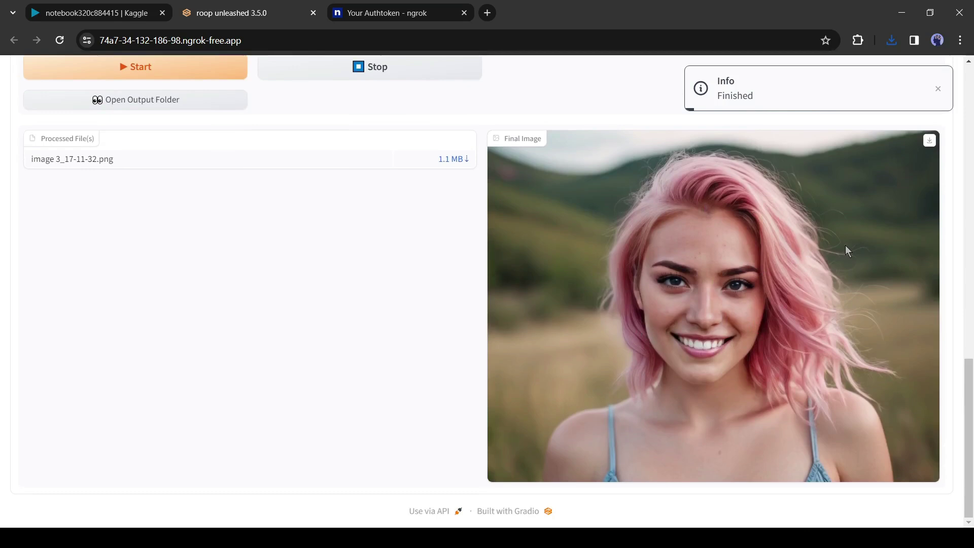
scroll(862, 274, up, 1)
scroll(852, 278, up, 1)
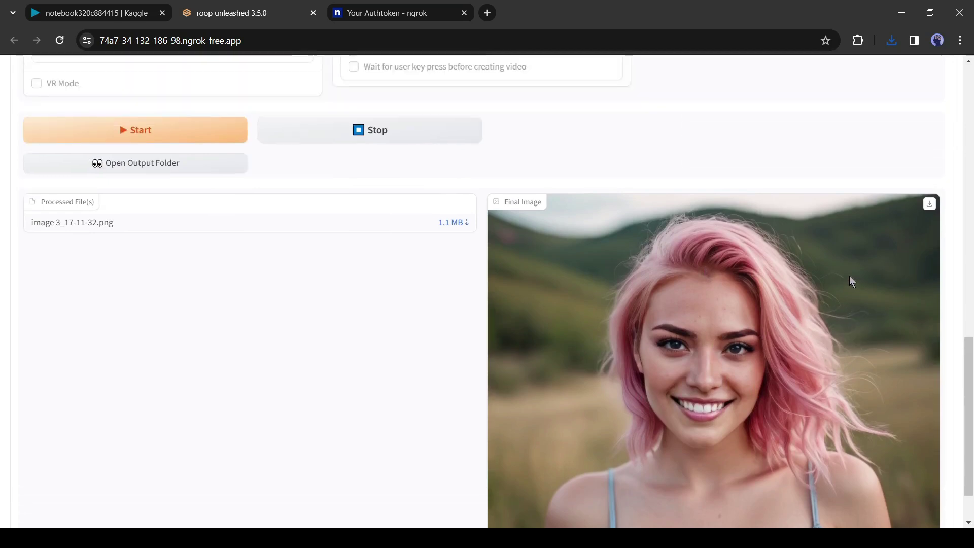
scroll(882, 218, down, 2)
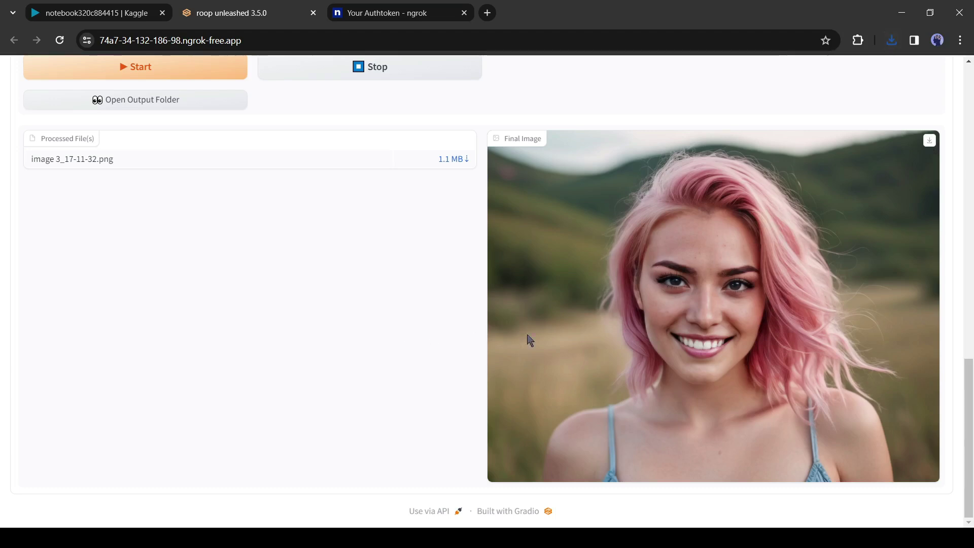
scroll(345, 387, up, 6)
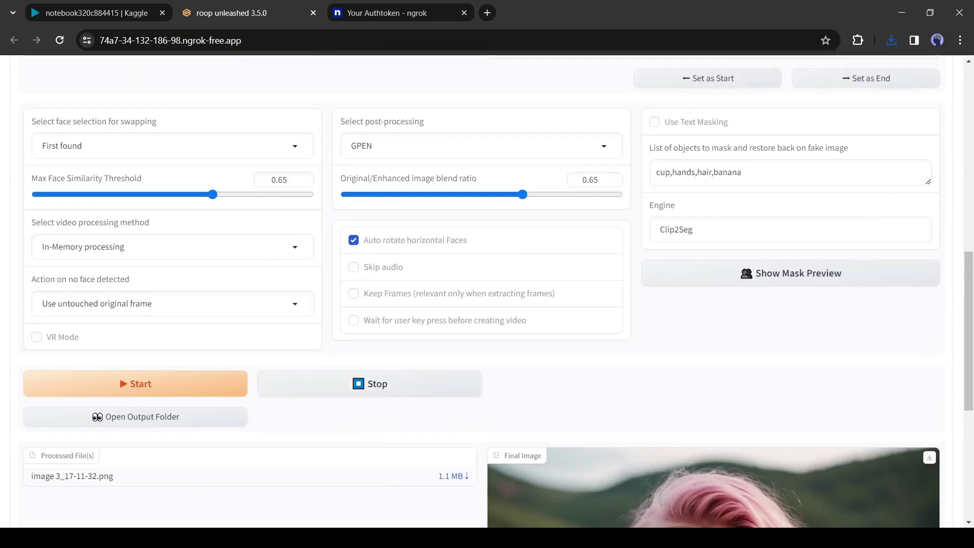
scroll(542, 424, up, 7)
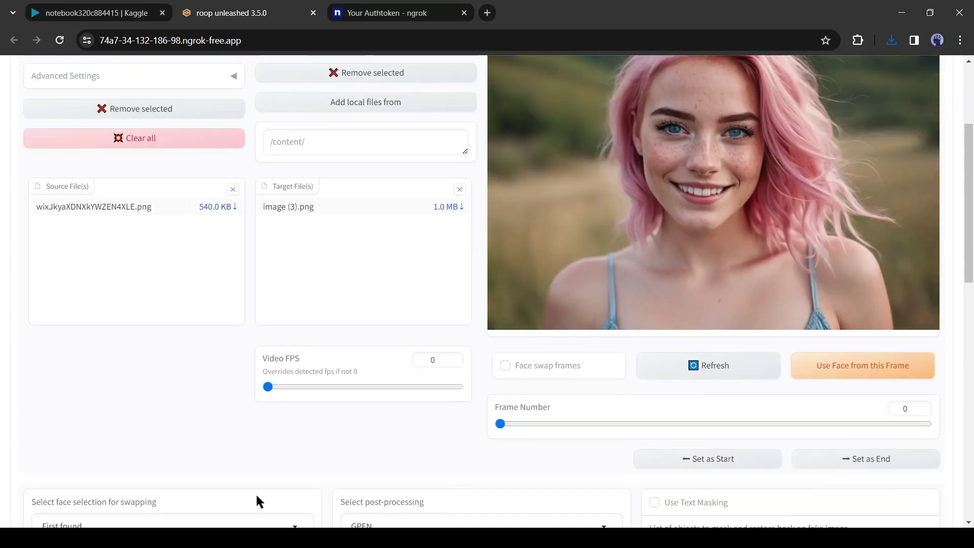